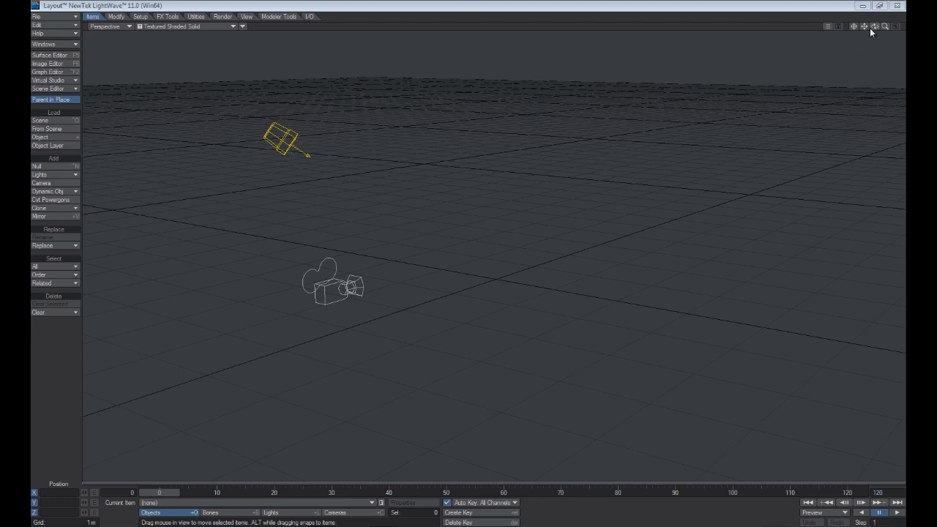
Pan and orbit the perspective view so the camera and light sit further left and lower
{"action": "mouse_move", "coordinate": [867, 25]}
{"action": "left_mouse_down"}
{"action": "mouse_move", "coordinate": [888, 37]}
{"action": "mouse_move", "coordinate": [864, 37]}
{"action": "mouse_move", "coordinate": [887, 34]}
{"action": "mouse_move", "coordinate": [881, 29]}
{"action": "mouse_move", "coordinate": [885, 41]}
{"action": "mouse_move", "coordinate": [885, 26]}
{"action": "left_mouse_up"}
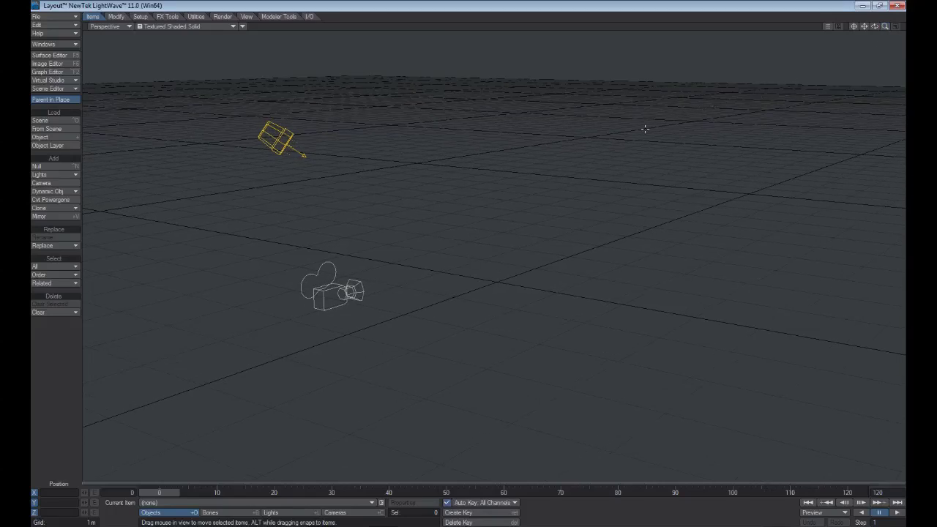
{"action": "left_click_drag", "start_coordinate": [512, 198], "coordinate": [546, 199], "text": "alt"}
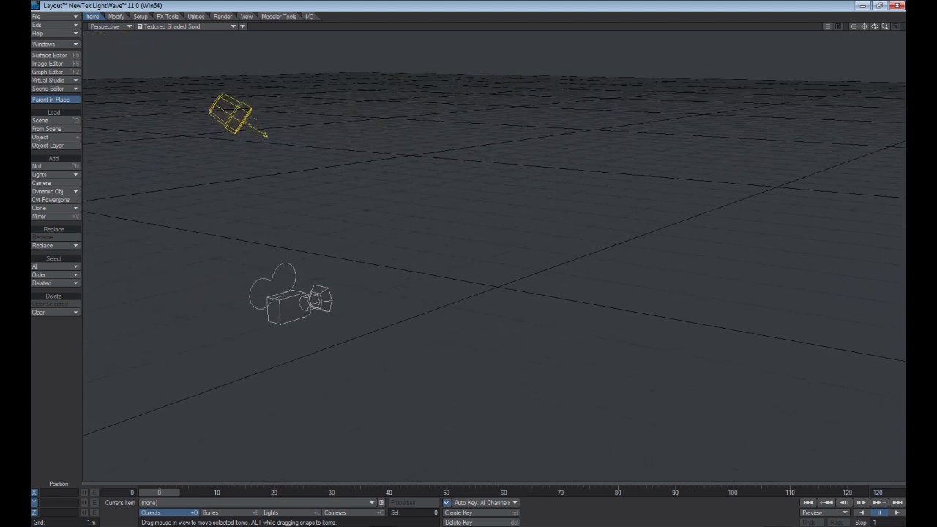
{"action": "mouse_move", "coordinate": [483, 203]}
{"action": "left_mouse_down", "text": "alt"}
{"action": "mouse_move", "coordinate": [465, 203]}
{"action": "mouse_move", "coordinate": [524, 204]}
{"action": "mouse_move", "coordinate": [468, 204]}
{"action": "mouse_move", "coordinate": [484, 209]}
{"action": "mouse_move", "coordinate": [479, 242]}
{"action": "mouse_move", "coordinate": [487, 203]}
{"action": "left_mouse_up", "text": "alt"}
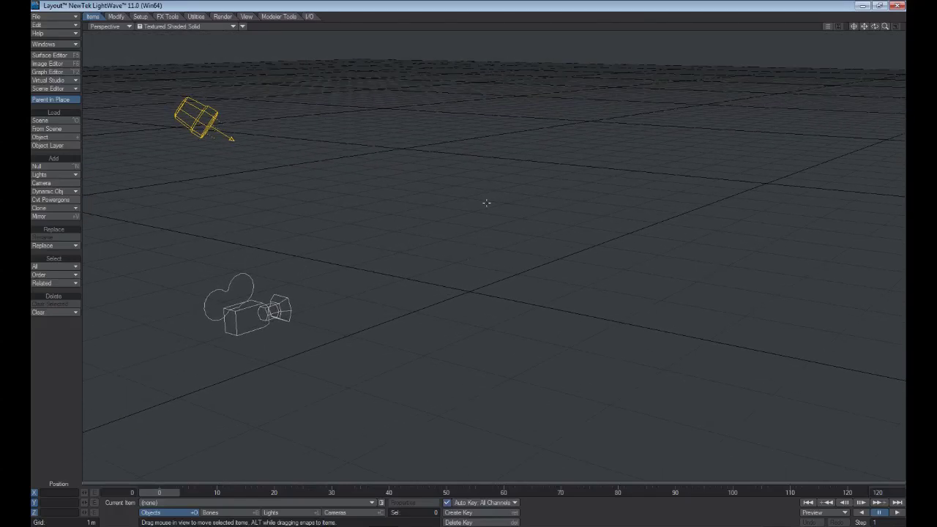
{"action": "left_click", "coordinate": [117, 18]}
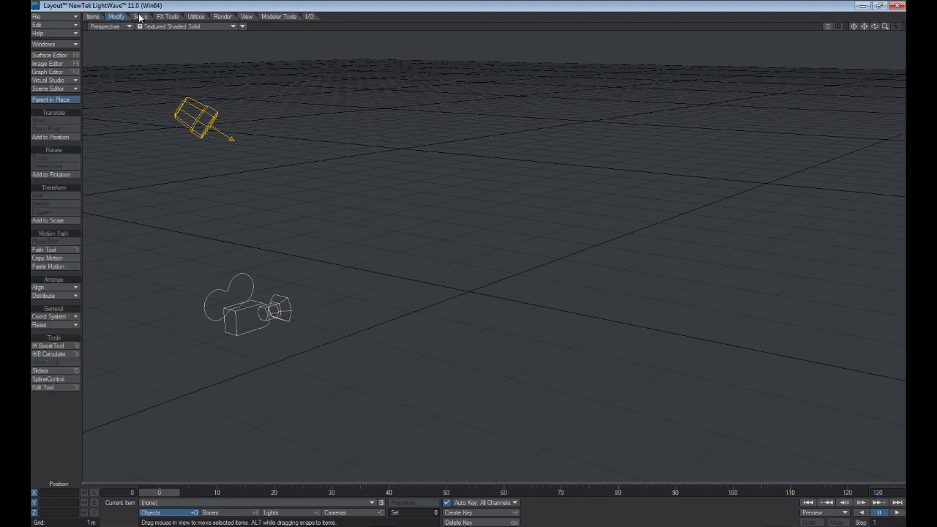
{"action": "left_click", "coordinate": [142, 17]}
{"action": "left_click", "coordinate": [166, 18]}
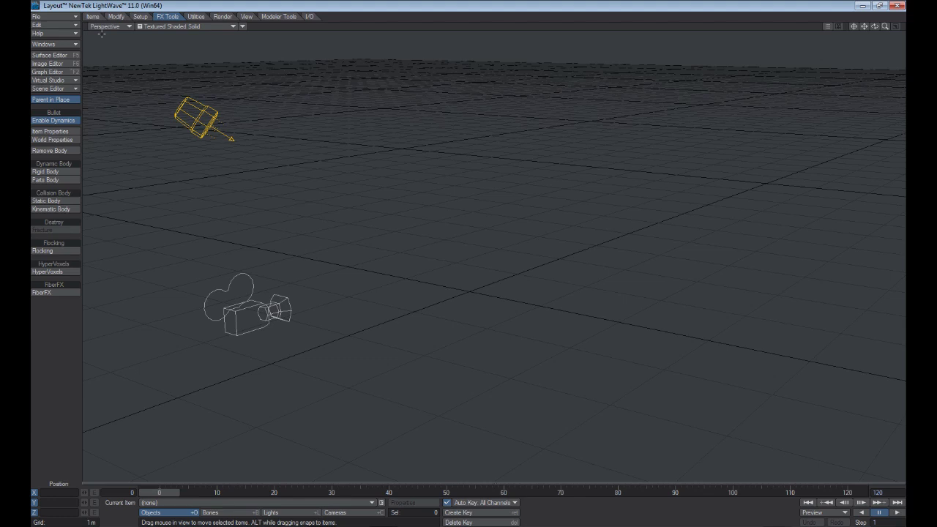
{"action": "left_click", "coordinate": [95, 17]}
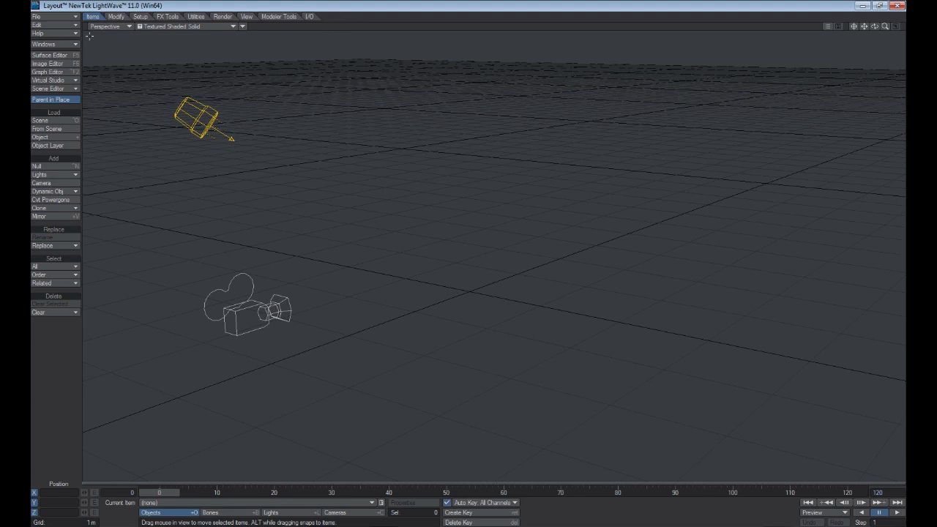
Add a new group to the Main Menu in the menu layout editor
{"action": "left_click", "coordinate": [69, 24]}
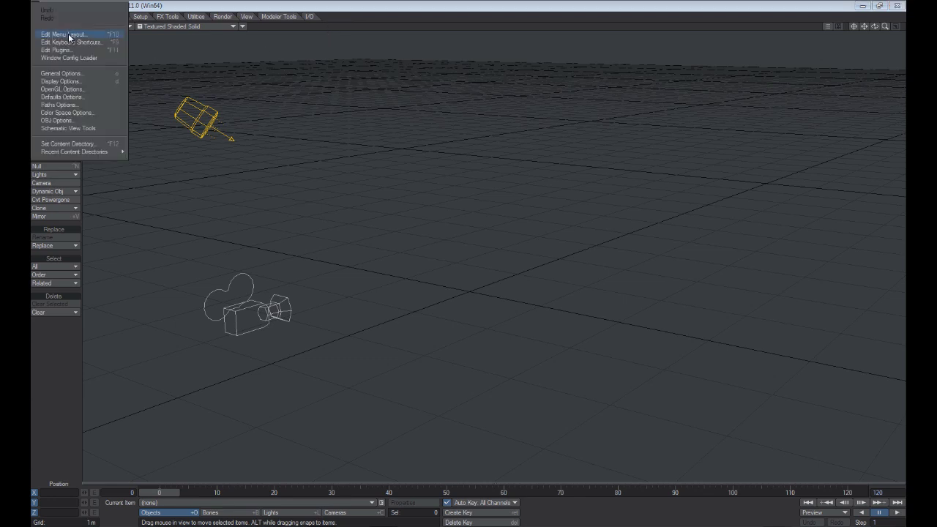
{"action": "left_click", "coordinate": [69, 34]}
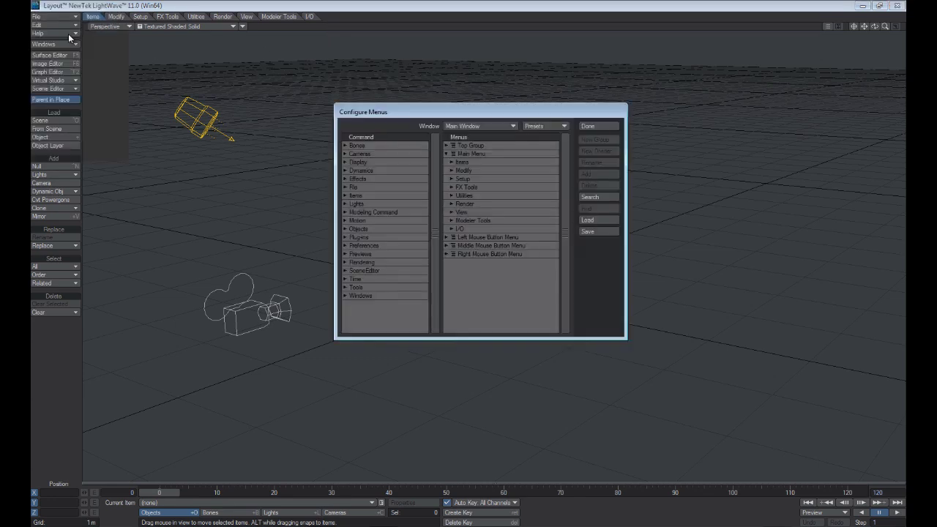
{"action": "left_click", "coordinate": [472, 154]}
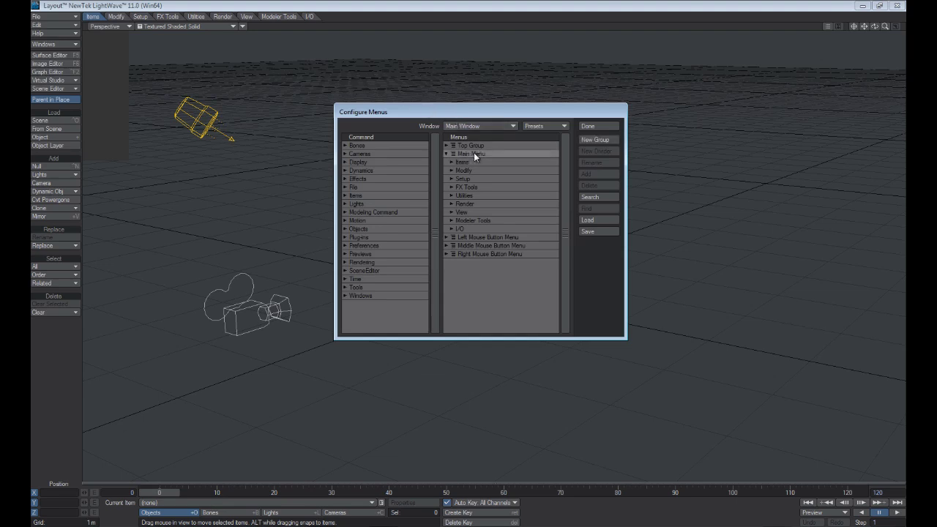
{"action": "left_click", "coordinate": [590, 138]}
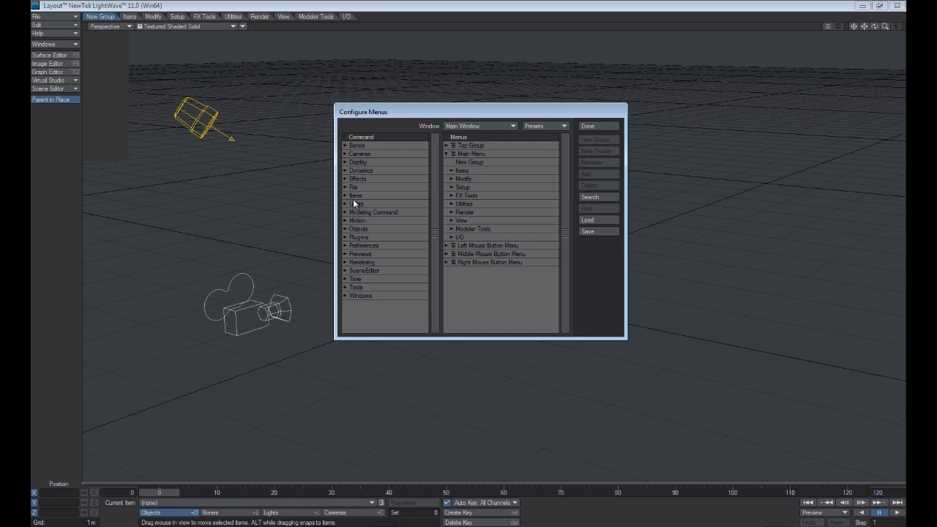
Add the Effects > Backdrop Color command to the New Group
{"action": "left_click", "coordinate": [346, 179]}
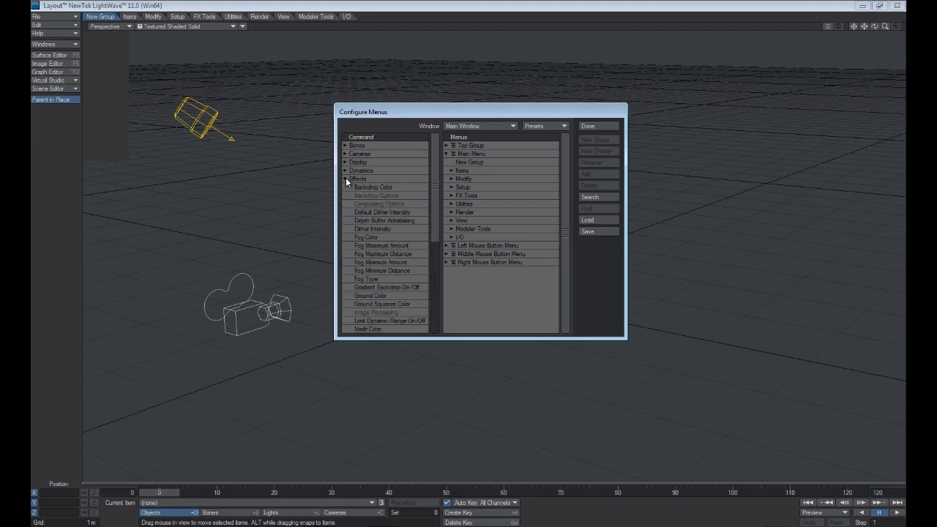
{"action": "left_click", "coordinate": [363, 186]}
{"action": "left_click", "coordinate": [463, 161]}
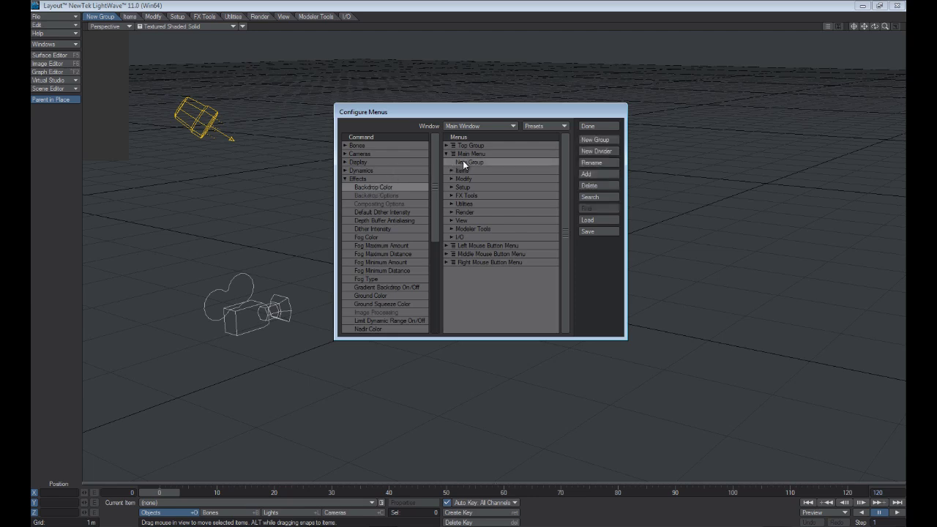
{"action": "left_click", "coordinate": [584, 175]}
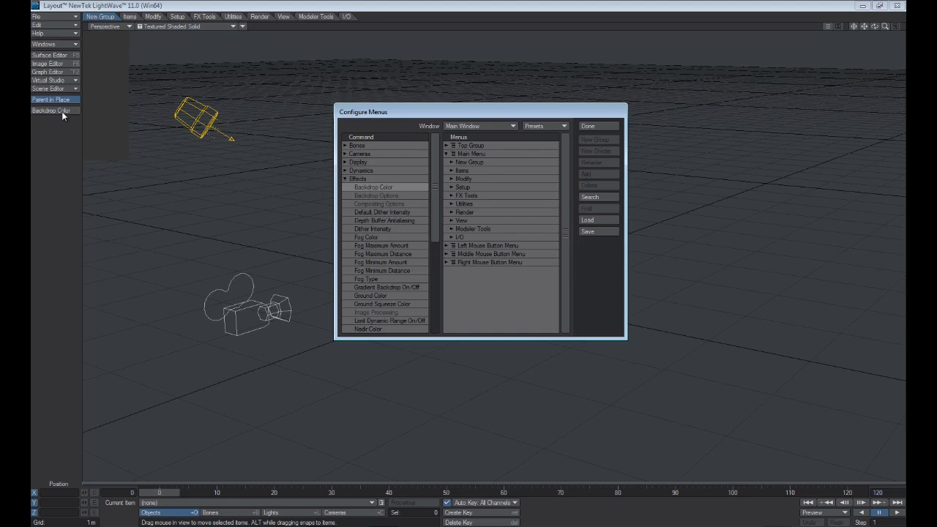
Try the new Backdrop Color button, viewing its HSV/RGB, tint/shade and wavelength tabs, then accept
{"action": "left_click", "coordinate": [597, 128]}
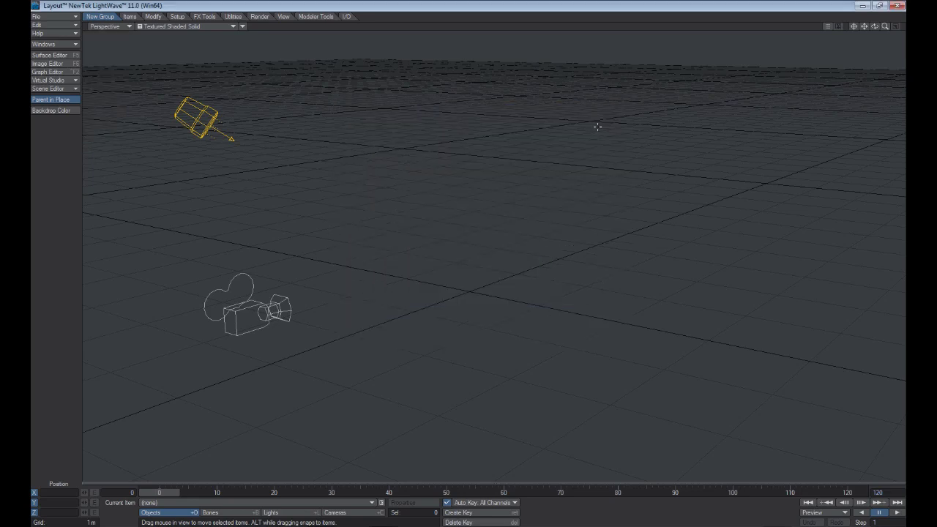
{"action": "left_click", "coordinate": [48, 109]}
{"action": "left_click", "coordinate": [284, 176]}
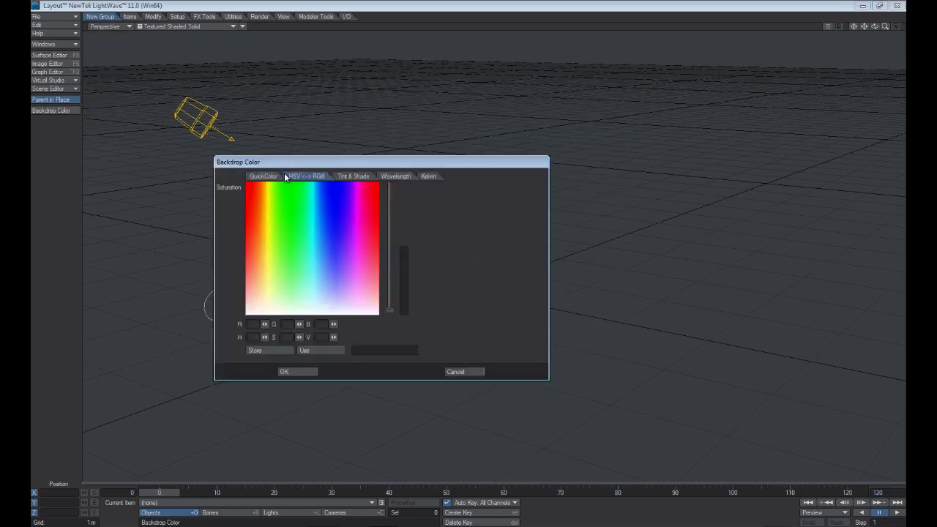
{"action": "left_click", "coordinate": [350, 176]}
{"action": "left_click", "coordinate": [395, 176]}
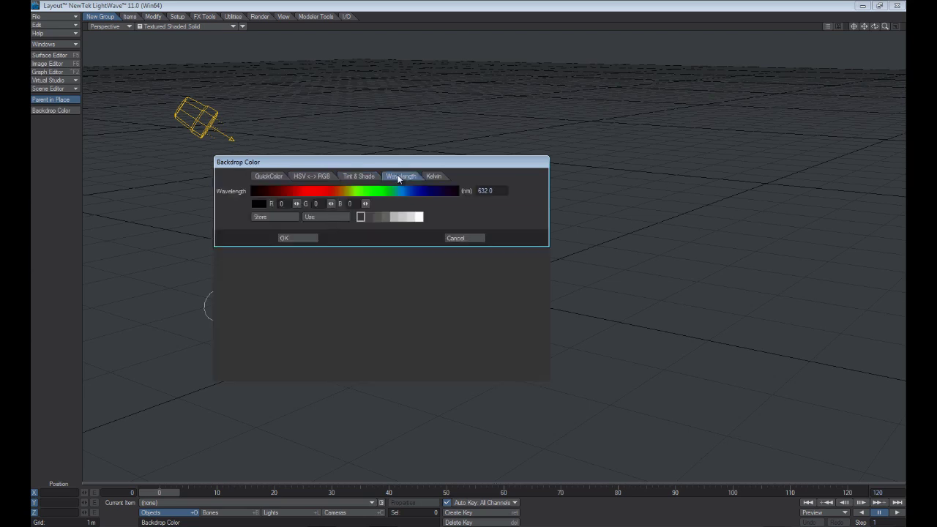
{"action": "left_click", "coordinate": [301, 238]}
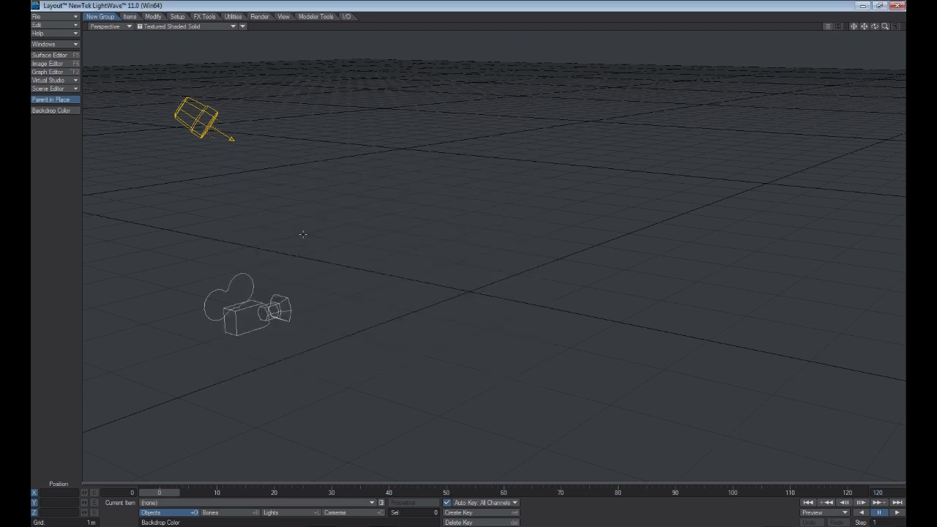
Delete the custom New Group from the menu layout and close the configuration
{"action": "left_click", "coordinate": [72, 26]}
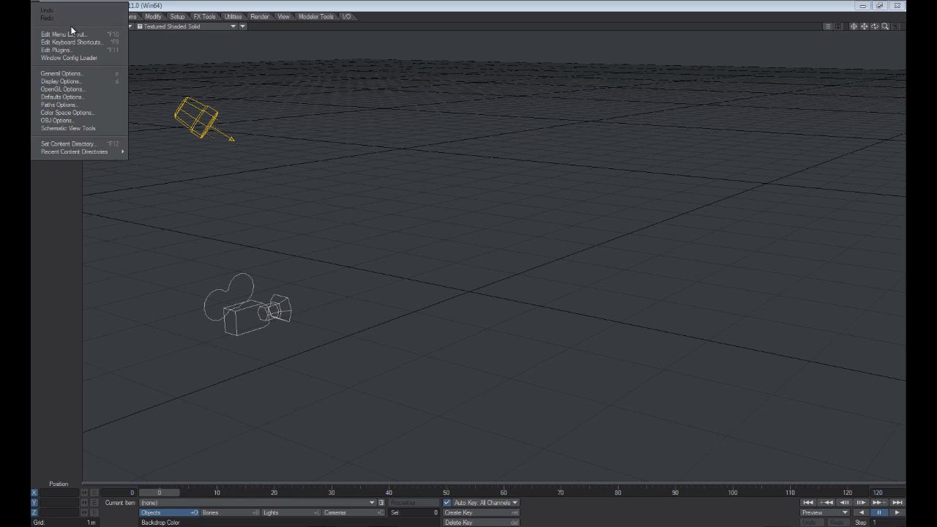
{"action": "left_click", "coordinate": [72, 34]}
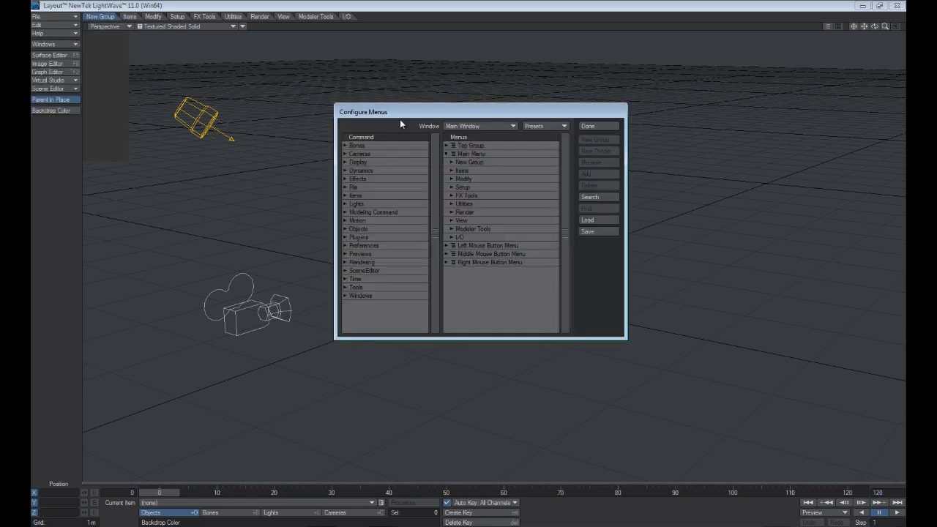
{"action": "left_click", "coordinate": [460, 161]}
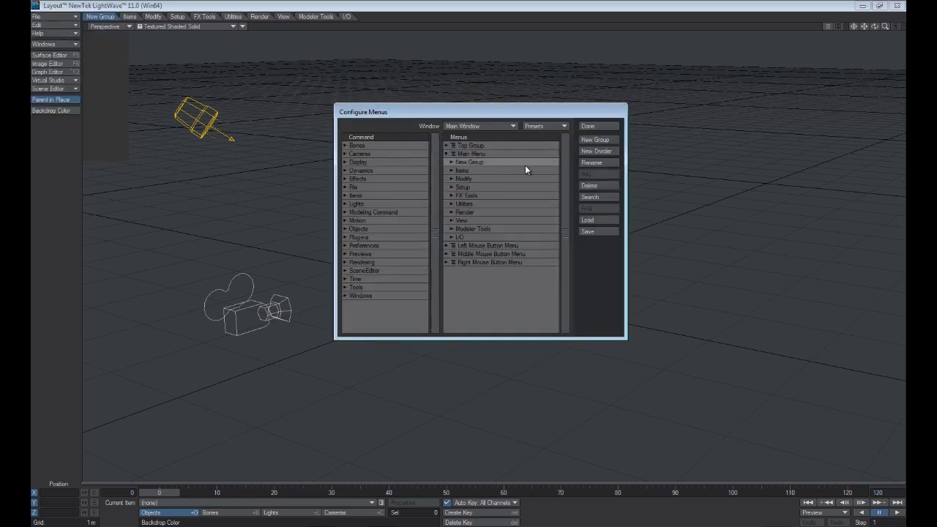
{"action": "left_click", "coordinate": [593, 185]}
{"action": "left_click", "coordinate": [590, 126]}
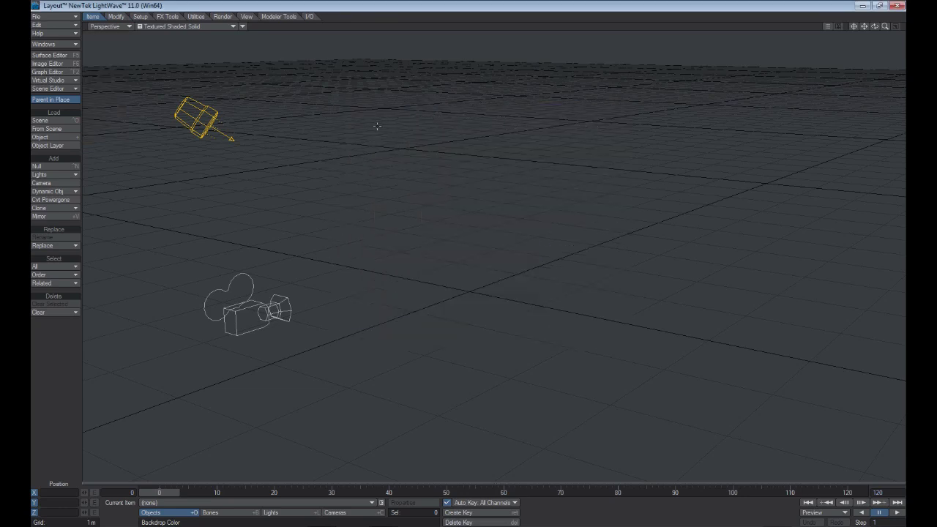
{"action": "left_click", "coordinate": [276, 17]}
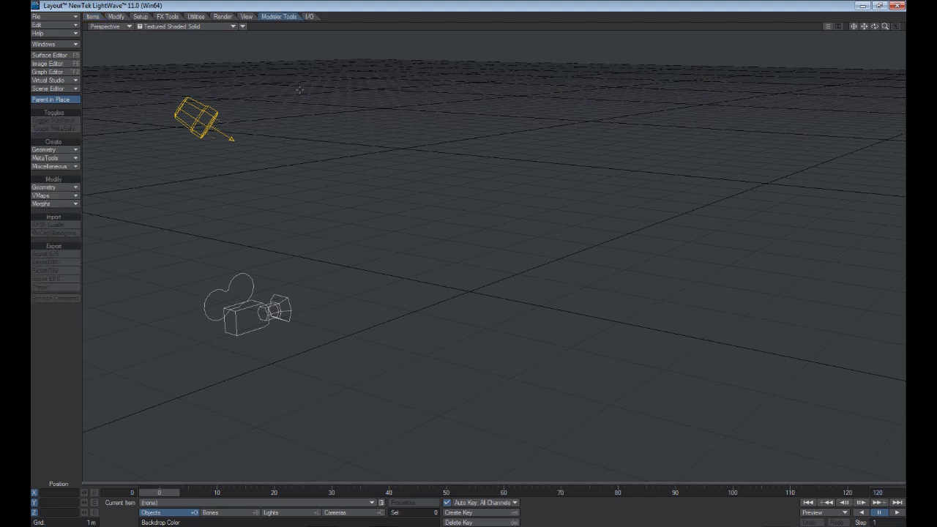
{"action": "left_click", "coordinate": [76, 150]}
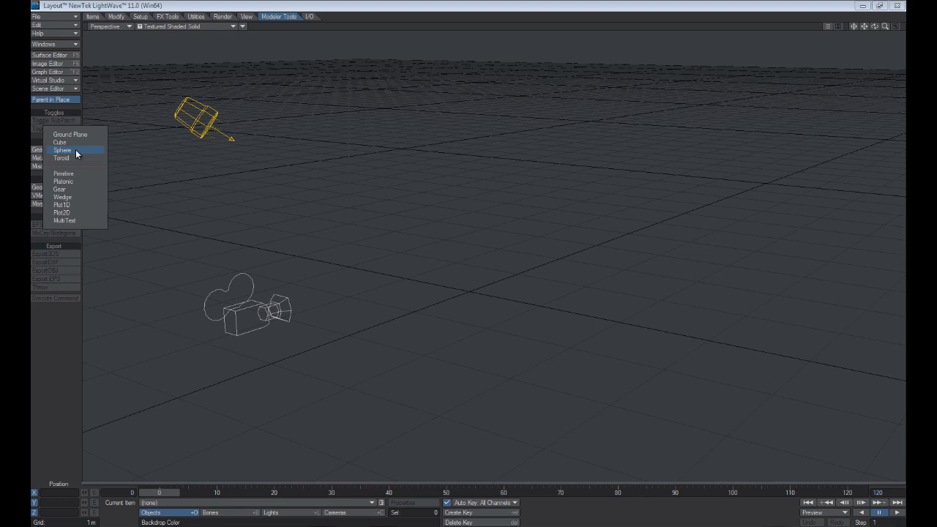
{"action": "left_click", "coordinate": [76, 149]}
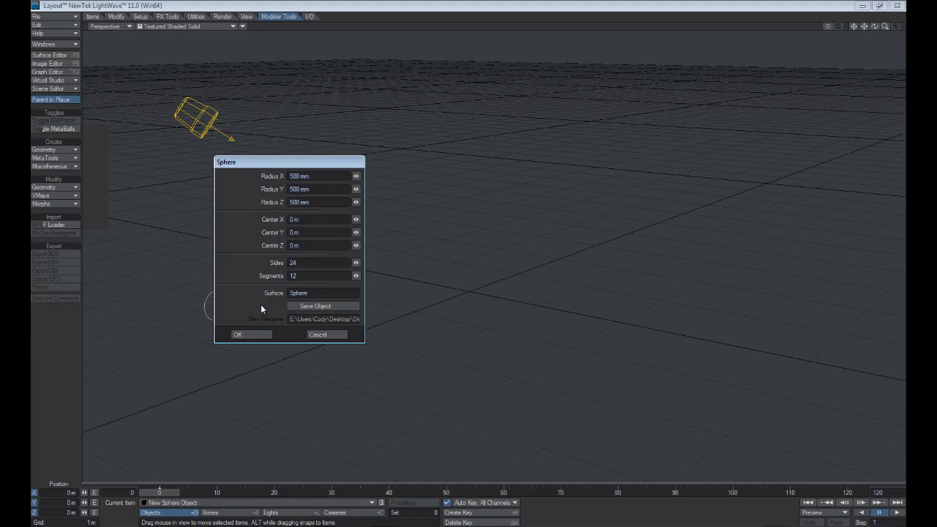
{"action": "left_click", "coordinate": [258, 335]}
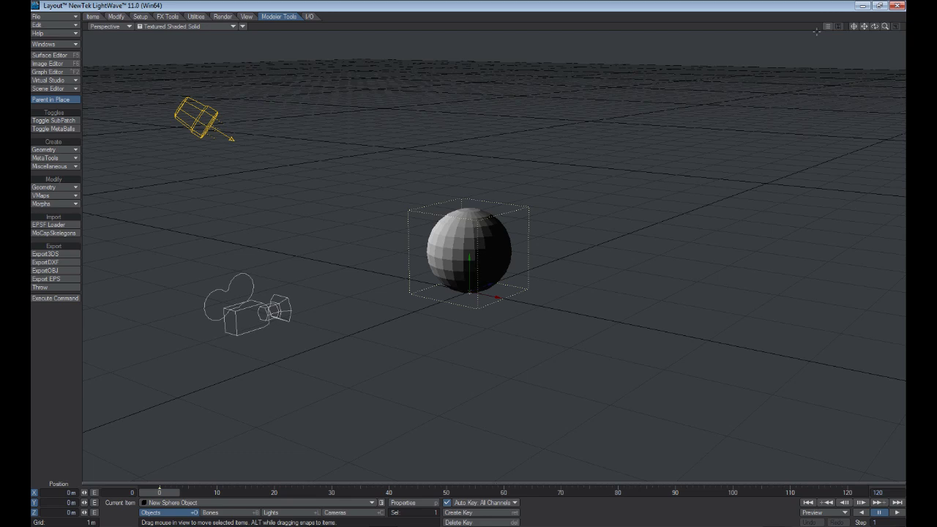
Drag the sphere left along X at a later frame and play back the trial motion
{"action": "mouse_move", "coordinate": [873, 29]}
{"action": "left_mouse_down"}
{"action": "mouse_move", "coordinate": [900, 30]}
{"action": "mouse_move", "coordinate": [883, 30]}
{"action": "left_mouse_up"}
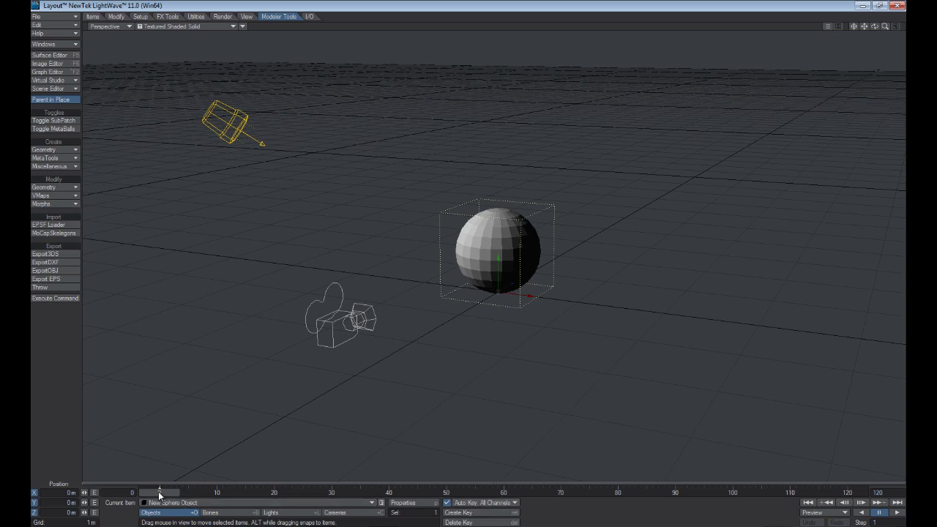
{"action": "left_click_drag", "start_coordinate": [159, 495], "coordinate": [217, 493]}
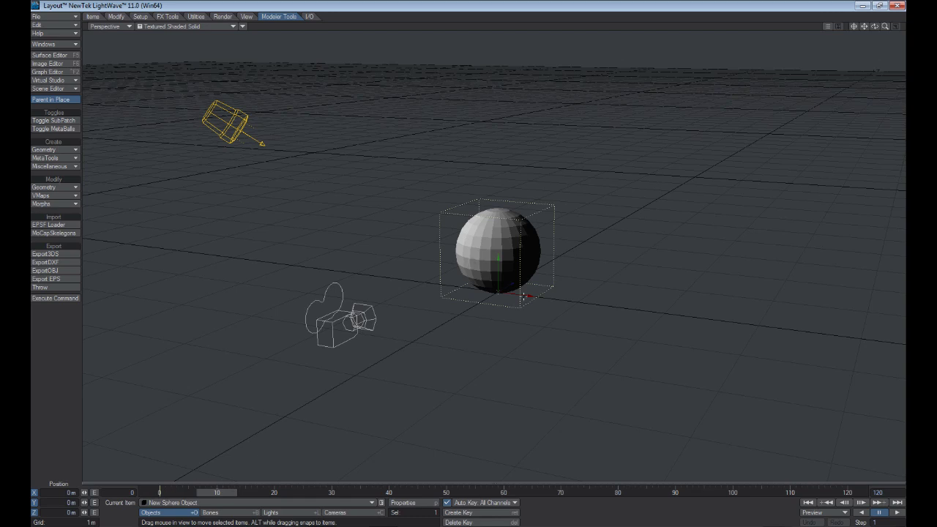
{"action": "left_click_drag", "start_coordinate": [498, 291], "coordinate": [298, 269]}
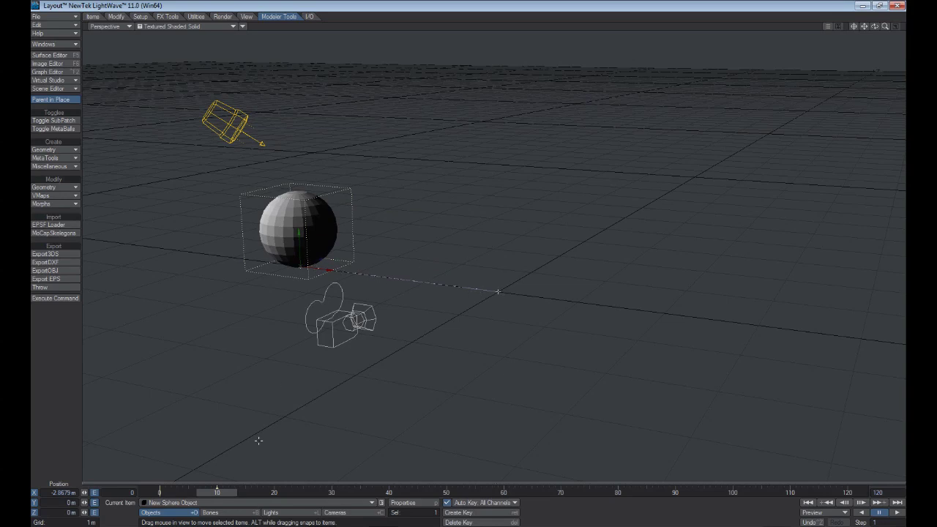
{"action": "left_click_drag", "start_coordinate": [227, 494], "coordinate": [159, 494]}
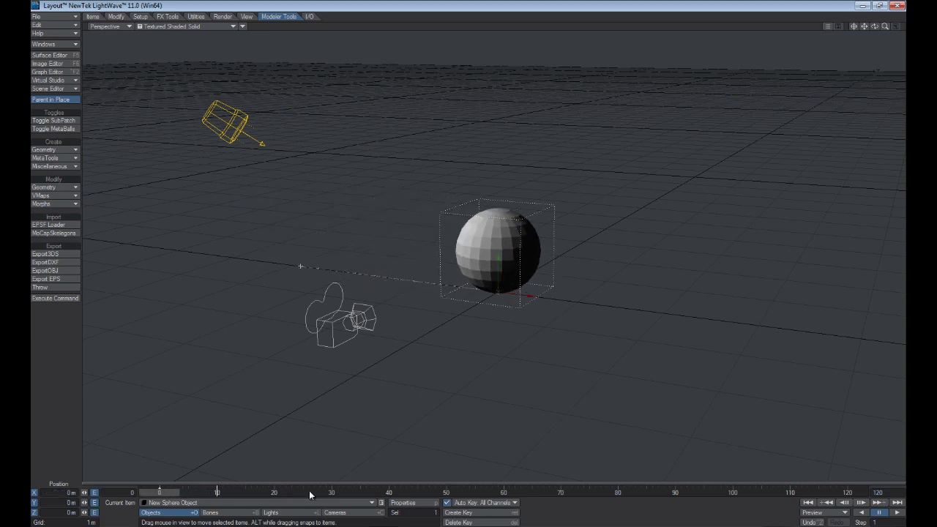
{"action": "left_click", "coordinate": [898, 514]}
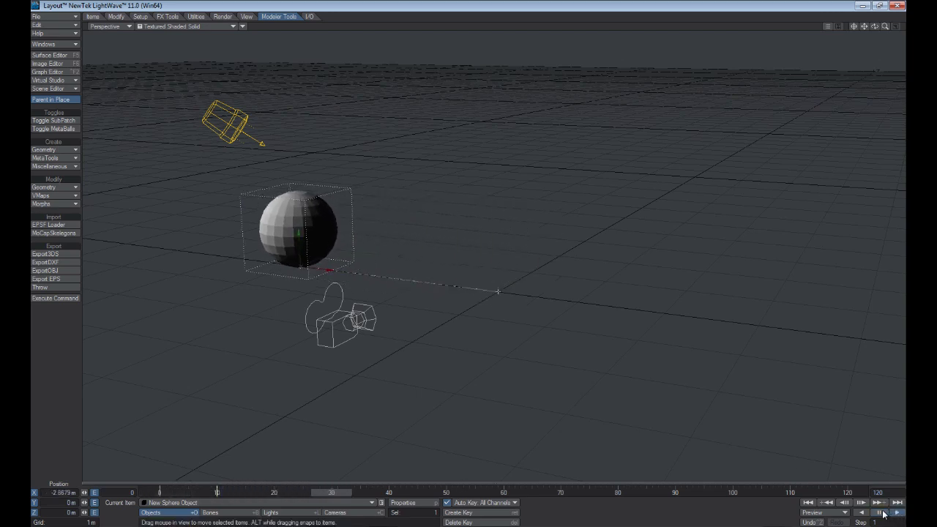
{"action": "left_click", "coordinate": [881, 514]}
Delete the sphere's motion key at frame 10 and return to frame 0
{"action": "left_click_drag", "start_coordinate": [338, 495], "coordinate": [217, 494]}
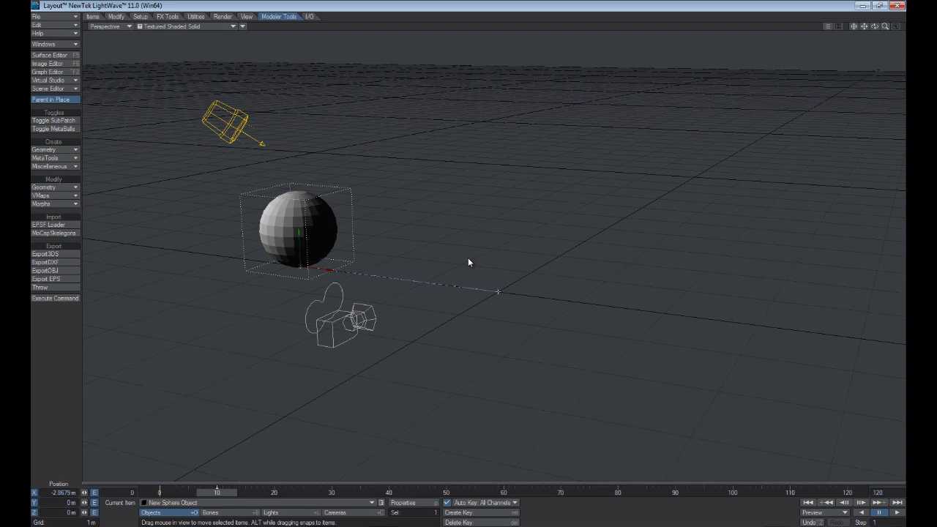
{"action": "key", "text": "Delete"}
{"action": "left_click", "coordinate": [304, 80]}
{"action": "left_click_drag", "start_coordinate": [228, 495], "coordinate": [160, 495]}
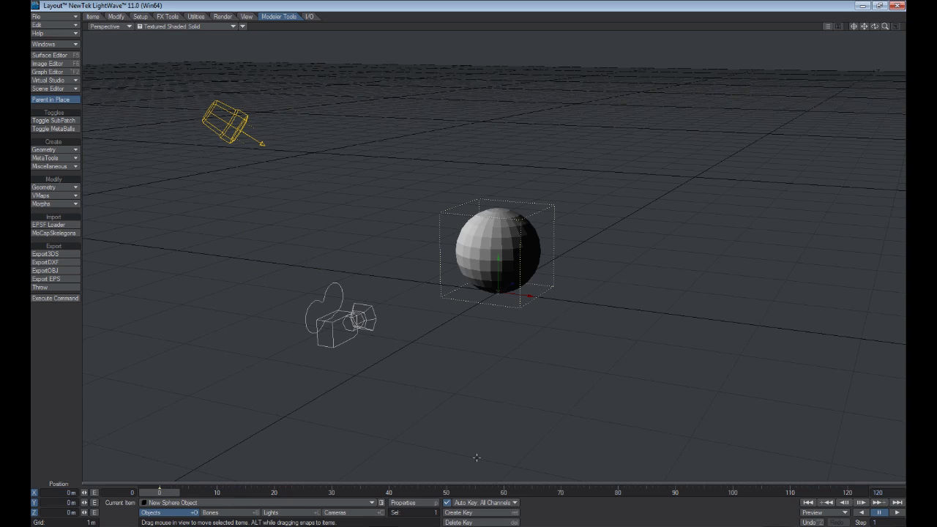
With Auto Key off, move the sphere to about -2.08 m on X and key it at frame 10
{"action": "left_click", "coordinate": [447, 504]}
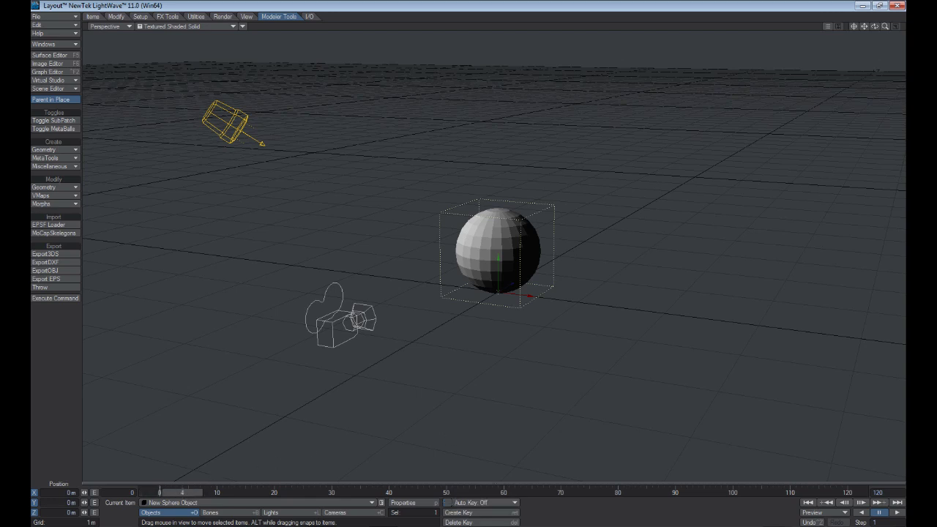
{"action": "left_click_drag", "start_coordinate": [498, 292], "coordinate": [349, 278]}
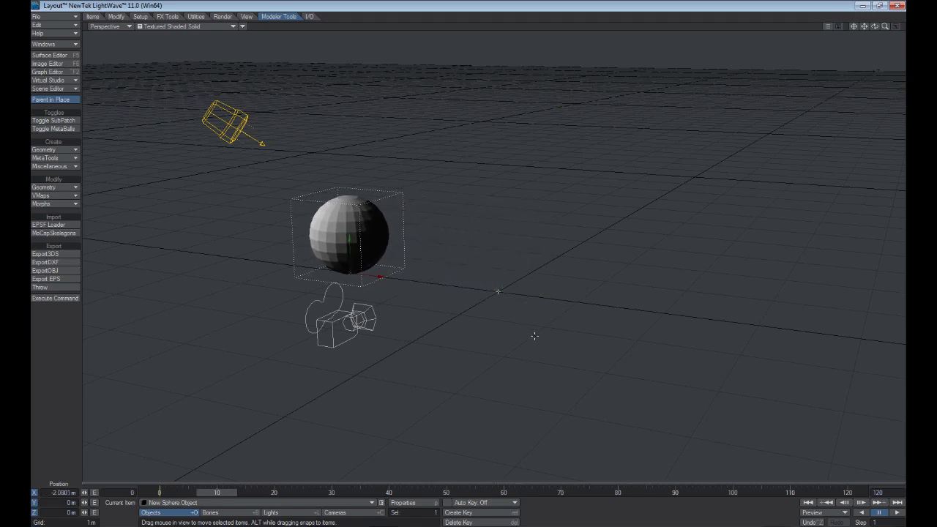
{"action": "key", "text": "Return"}
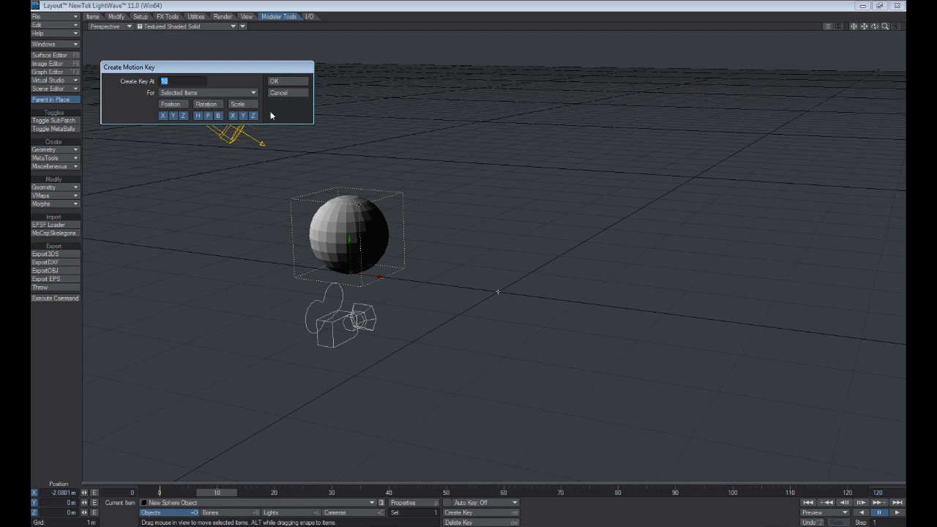
{"action": "left_click", "coordinate": [291, 81]}
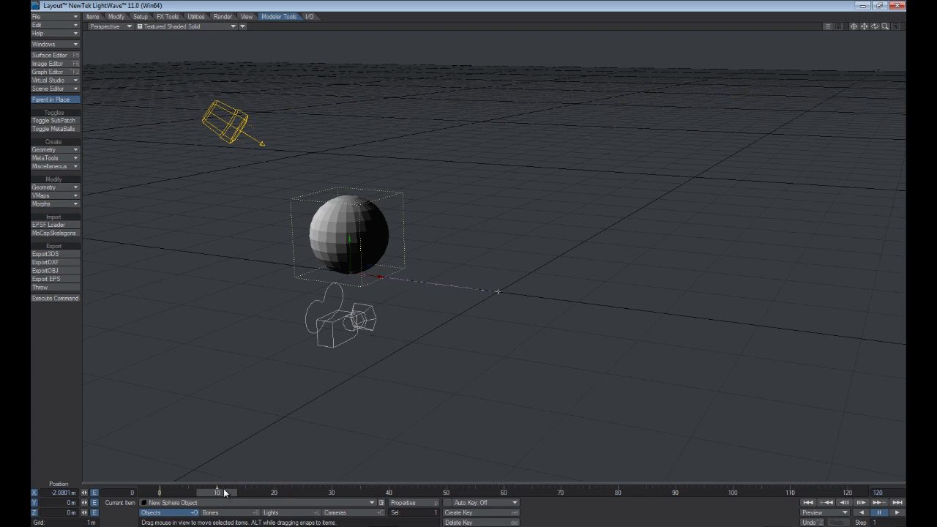
{"action": "left_click_drag", "start_coordinate": [218, 492], "coordinate": [205, 492]}
{"action": "key", "text": "Right"}
{"action": "key", "text": "Right"}
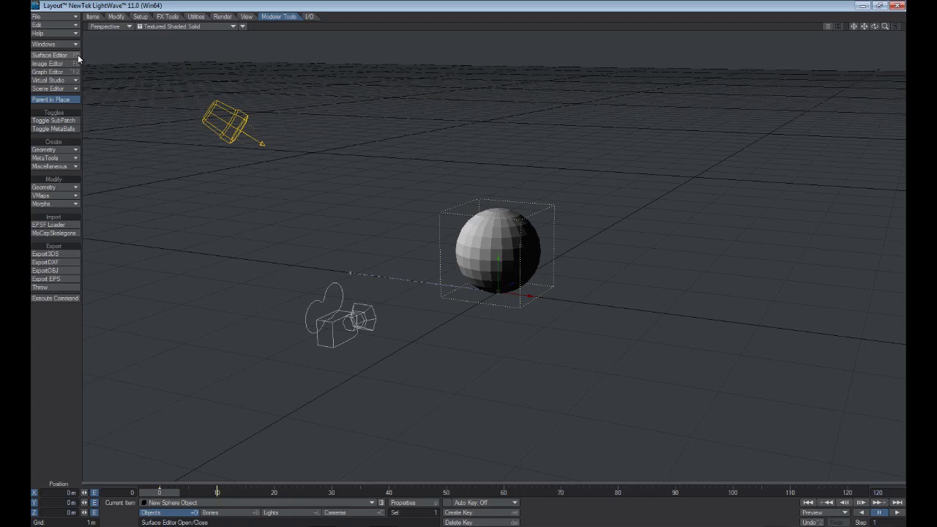
Colour the Sphere surface bright green (30, 255, 0) in the Surface Editor, then close it
{"action": "left_click", "coordinate": [50, 55]}
{"action": "left_click_drag", "start_coordinate": [124, 53], "coordinate": [145, 52]}
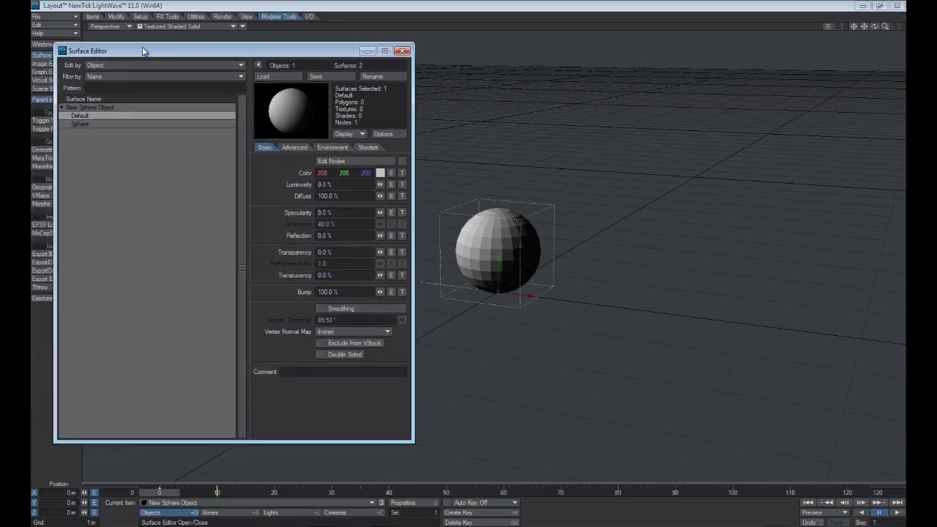
{"action": "left_click_drag", "start_coordinate": [415, 443], "coordinate": [365, 382]}
{"action": "left_click", "coordinate": [85, 125]}
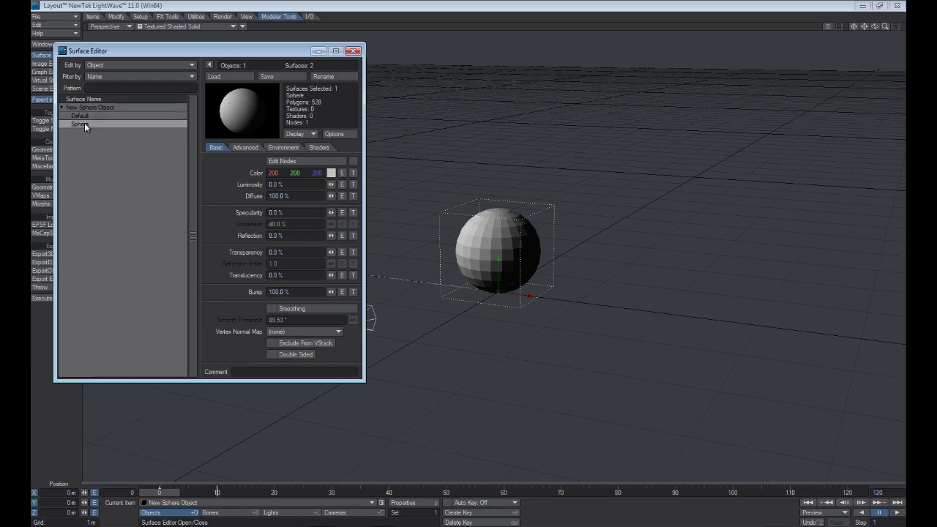
{"action": "left_click", "coordinate": [333, 174]}
{"action": "left_click_drag", "start_coordinate": [350, 162], "coordinate": [251, 108]}
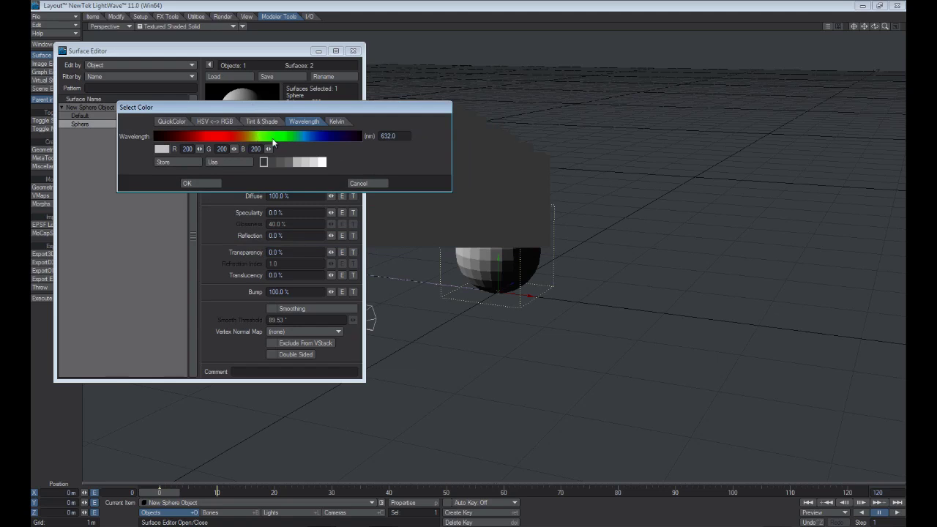
{"action": "left_click", "coordinate": [275, 138]}
{"action": "left_click", "coordinate": [199, 184]}
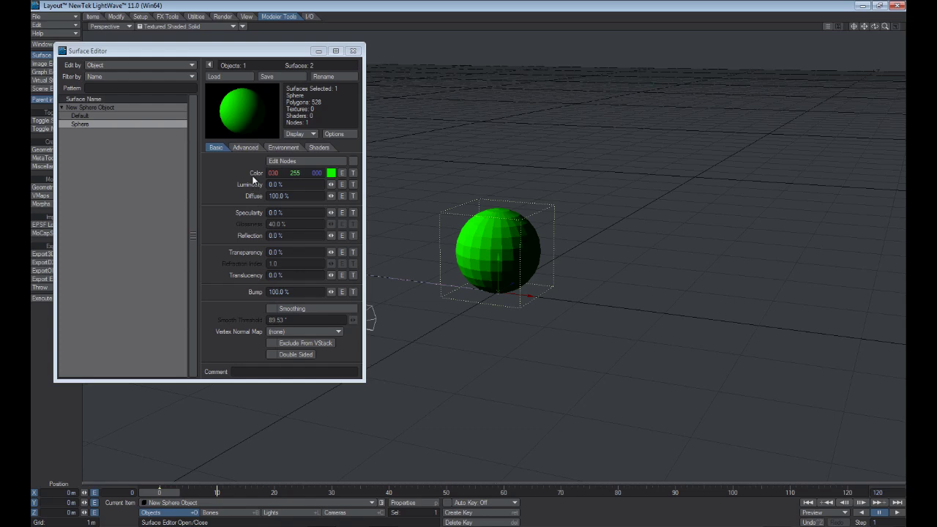
{"action": "left_click", "coordinate": [353, 51]}
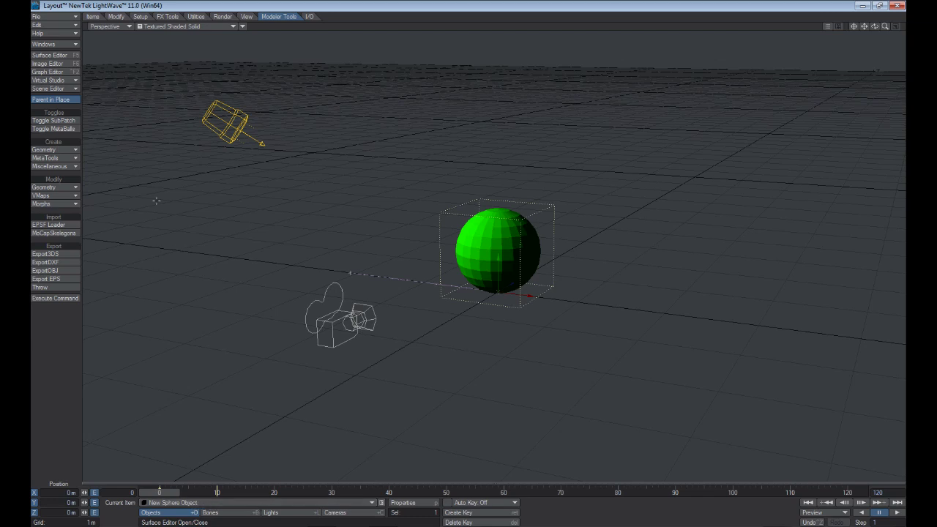
Show the Items tools, dismiss the failed sphere rename error, and deselect the sphere via Bones mode
{"action": "left_click", "coordinate": [101, 17]}
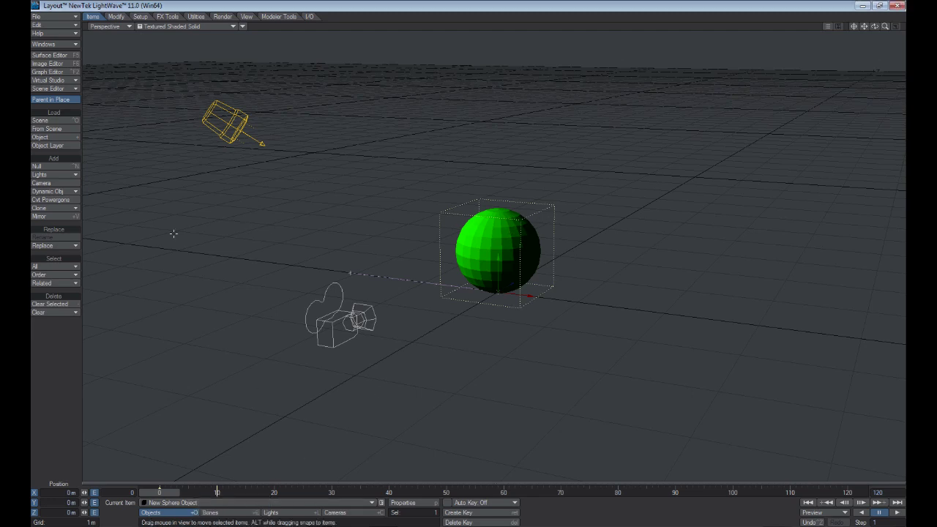
{"action": "left_click", "coordinate": [60, 235]}
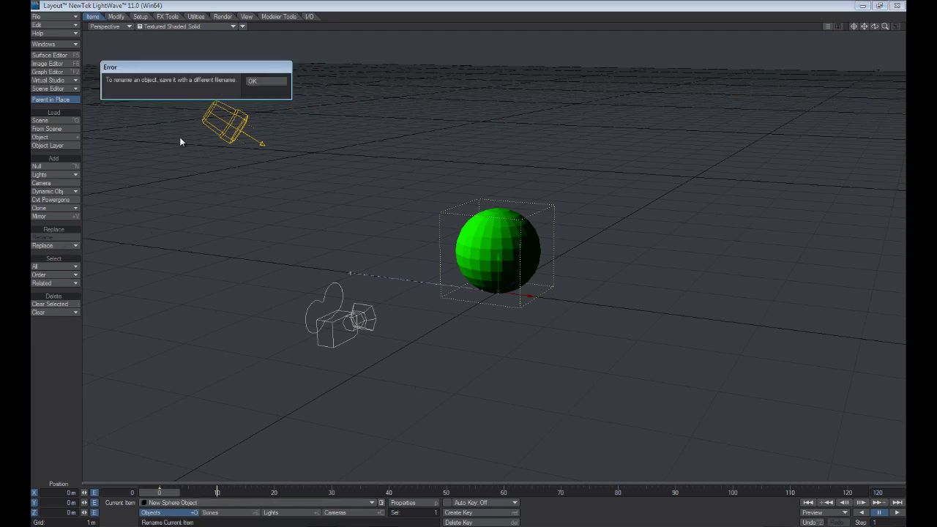
{"action": "left_click", "coordinate": [266, 80]}
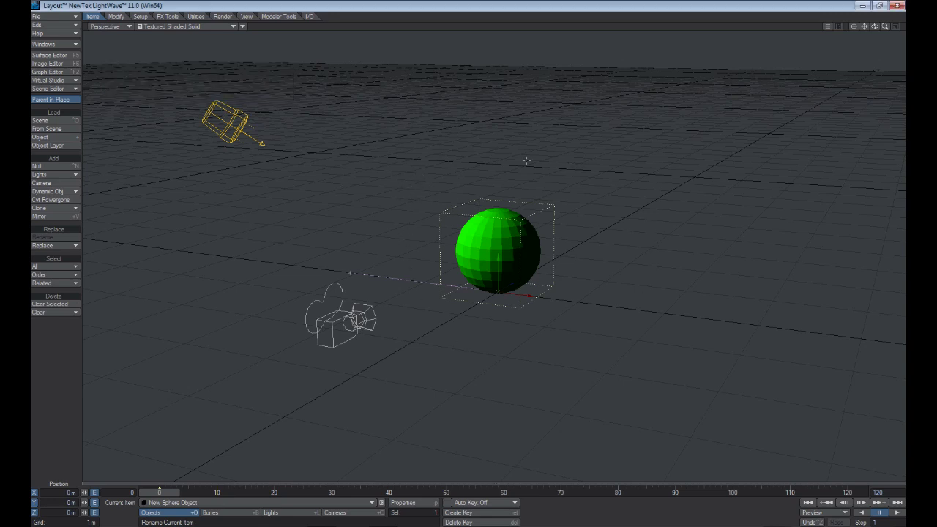
{"action": "left_click", "coordinate": [224, 512]}
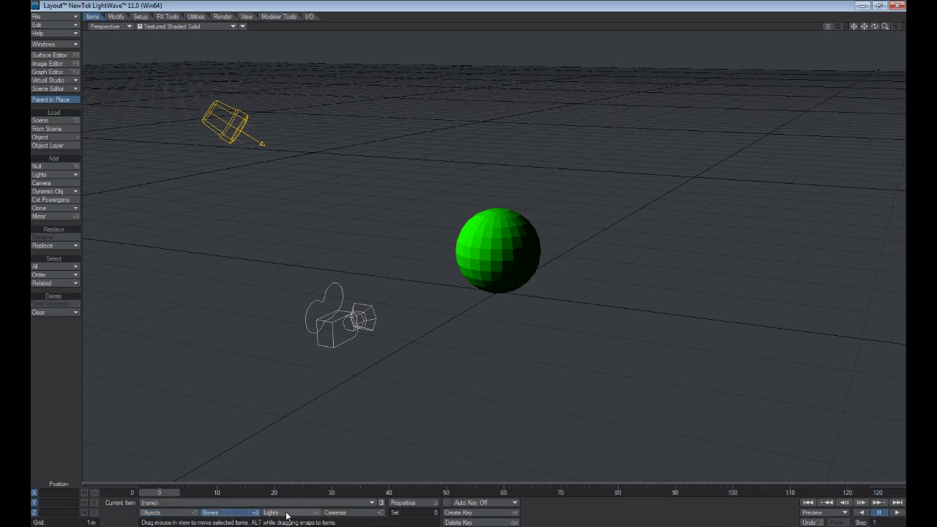
Lower the ambient light intensity from 5.0 % to 0.0 % in Render Globals, then close it
{"action": "left_click", "coordinate": [287, 516]}
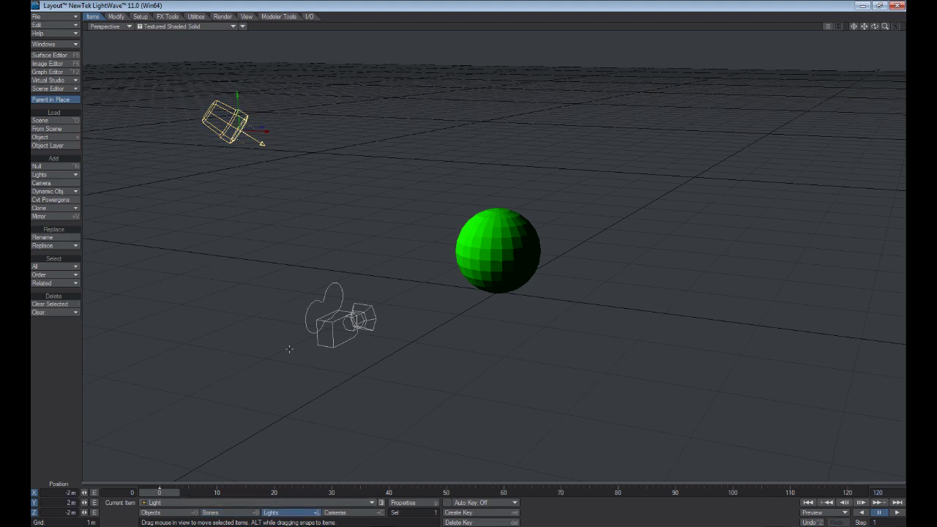
{"action": "left_click", "coordinate": [341, 513]}
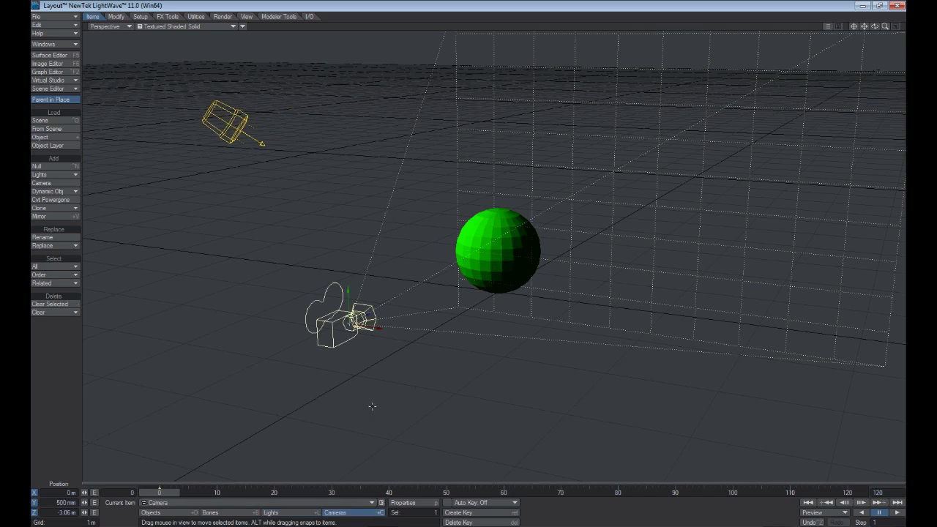
{"action": "left_click", "coordinate": [288, 514]}
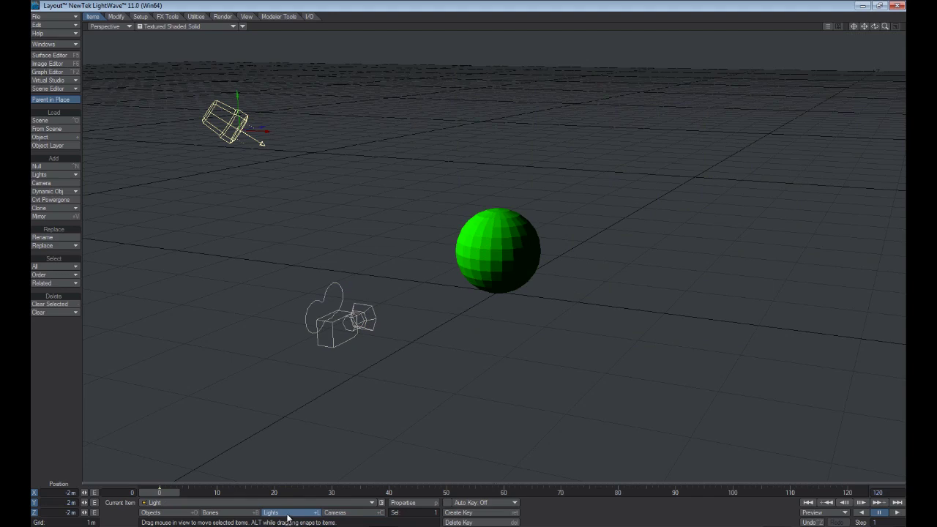
{"action": "key", "text": "p"}
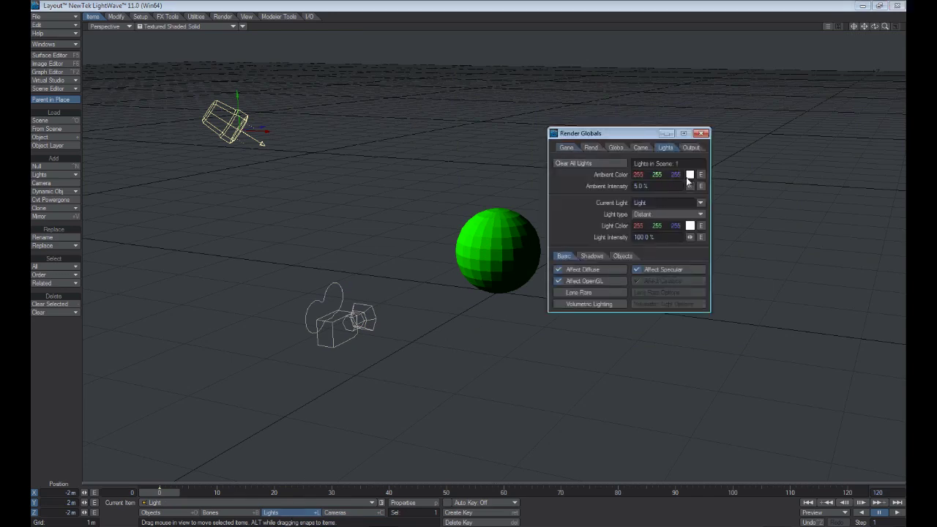
{"action": "left_click_drag", "start_coordinate": [690, 186], "coordinate": [684, 186]}
{"action": "left_click", "coordinate": [701, 133]}
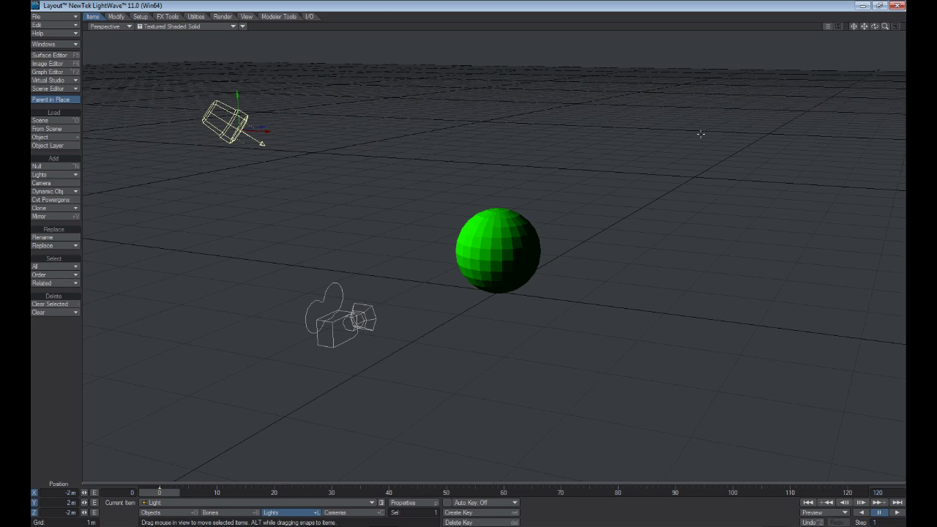
Cycle through Back, Top, Right, Perspective, Light and Camera views, ending in Perspective
{"action": "key", "text": "1"}
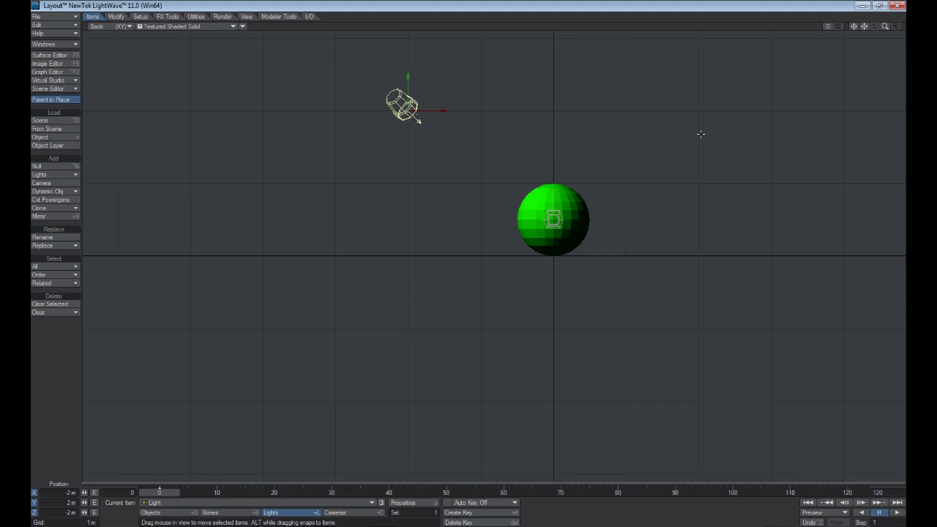
{"action": "key", "text": "2"}
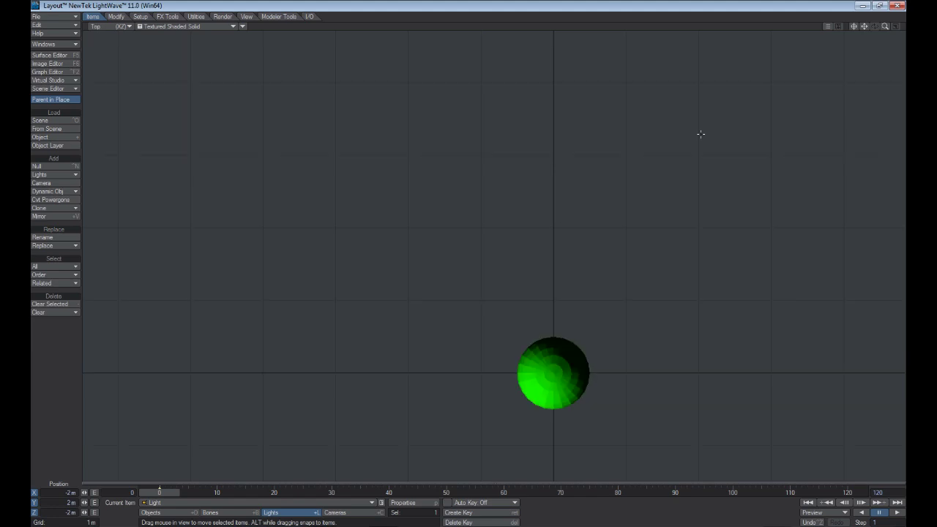
{"action": "key", "text": "3"}
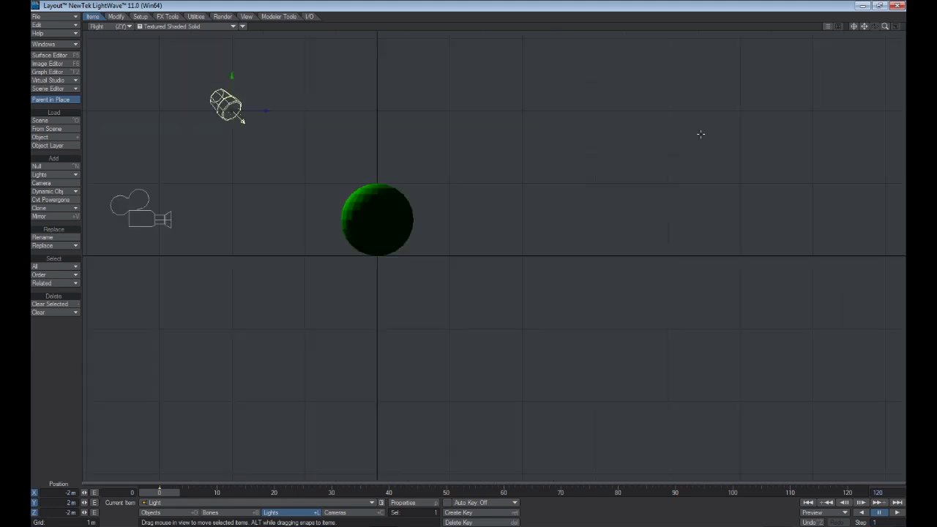
{"action": "key", "text": "4"}
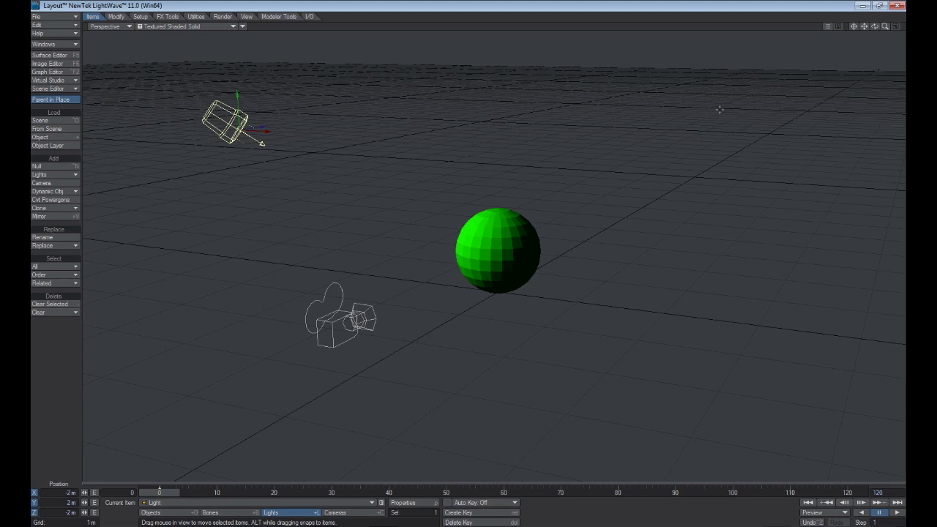
{"action": "key", "text": "5"}
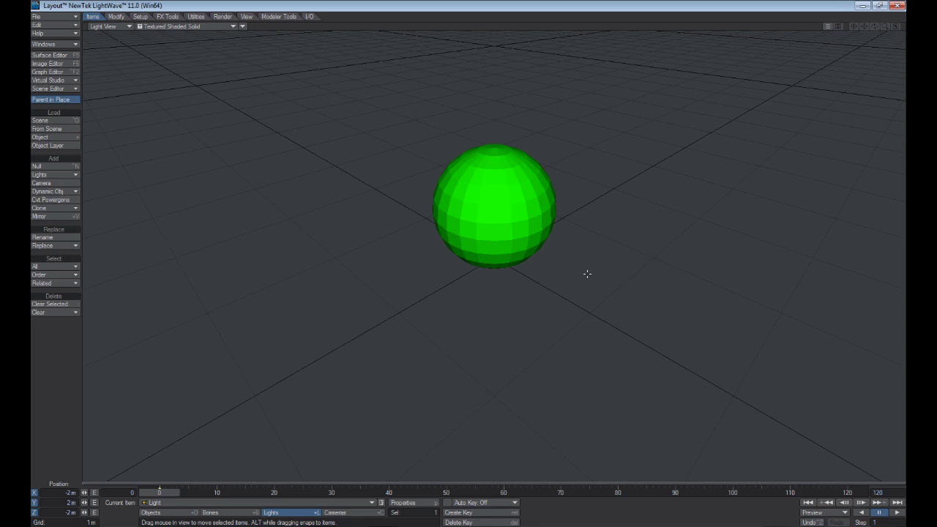
{"action": "key", "text": "6"}
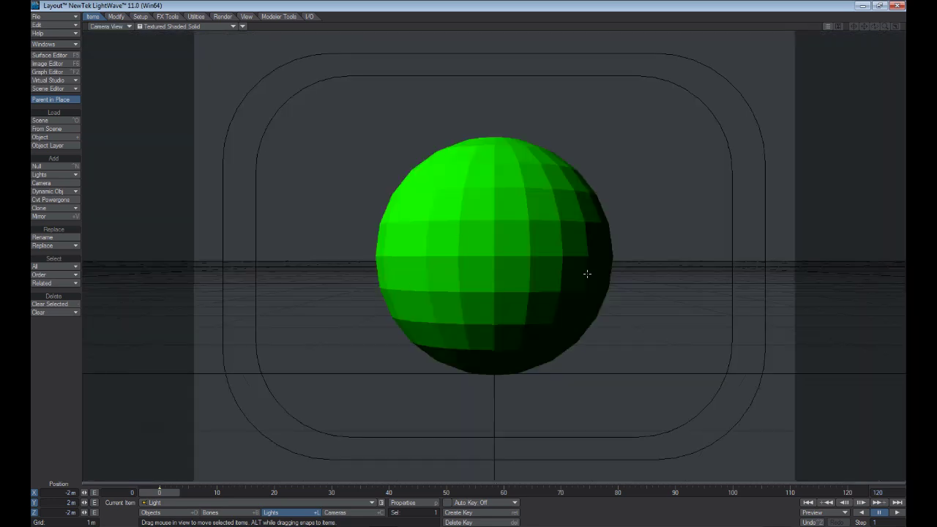
{"action": "key", "text": "4"}
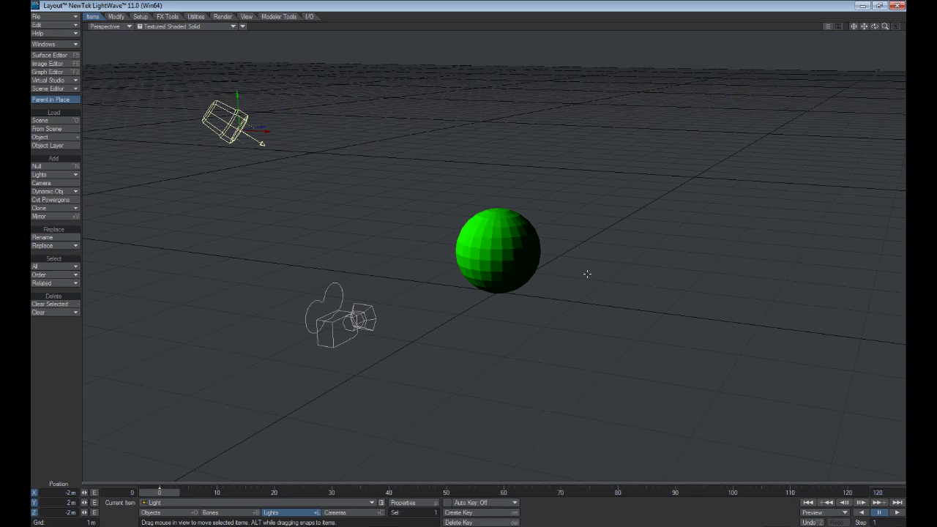
Switch to Camera View, activate the Move tool, and raise the light slightly
{"action": "key", "text": "6"}
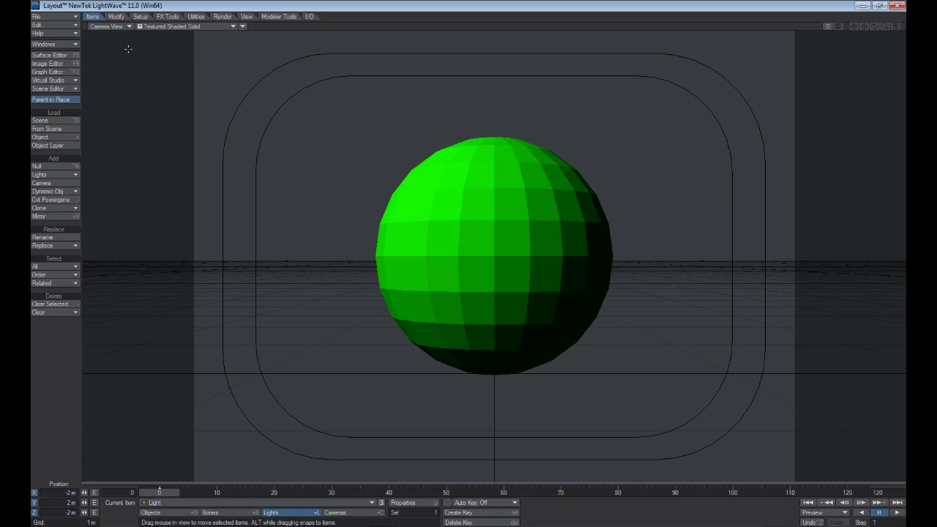
{"action": "left_click", "coordinate": [115, 17]}
{"action": "left_click", "coordinate": [57, 121]}
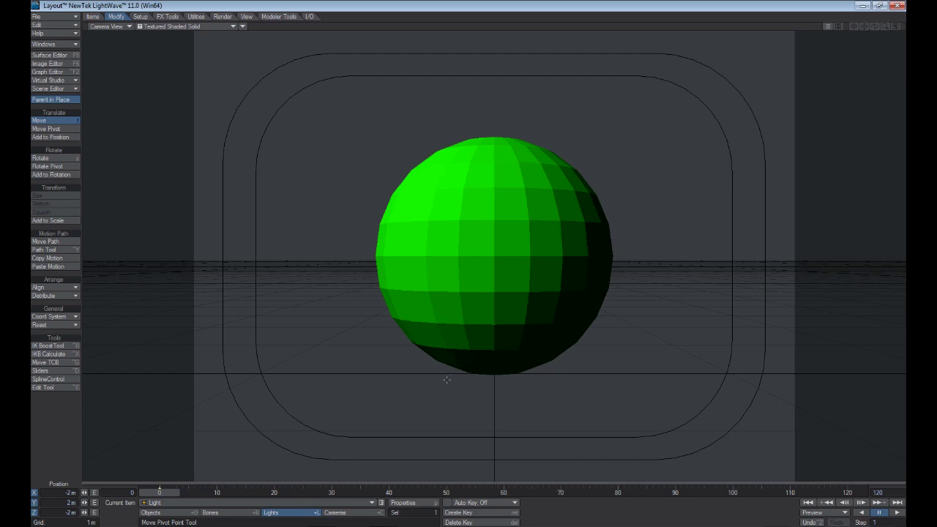
{"action": "right_click_drag", "start_coordinate": [447, 379], "coordinate": [446, 383]}
Raise the camera to about 1.16 m, tilt it to H 13.20°, P 13.90°, and key it
{"action": "left_click", "coordinate": [351, 512]}
{"action": "right_click_drag", "start_coordinate": [506, 377], "coordinate": [468, 255]}
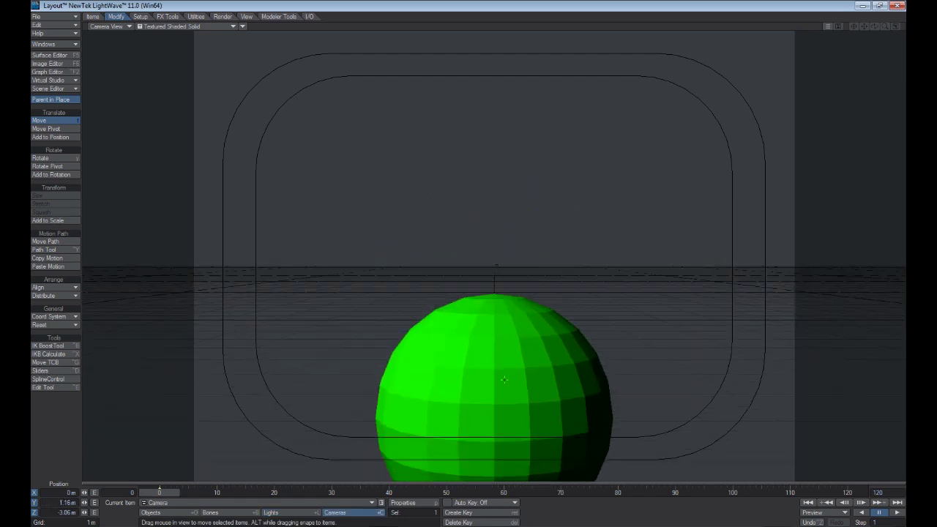
{"action": "key", "text": "y"}
{"action": "left_click_drag", "start_coordinate": [488, 344], "coordinate": [469, 256]}
{"action": "key", "text": "t"}
{"action": "key", "text": "y"}
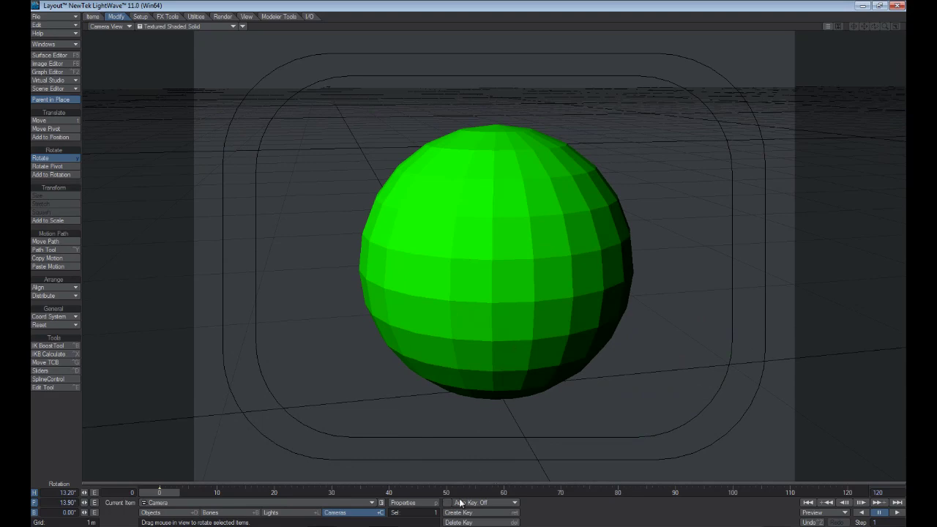
{"action": "key", "text": "Return"}
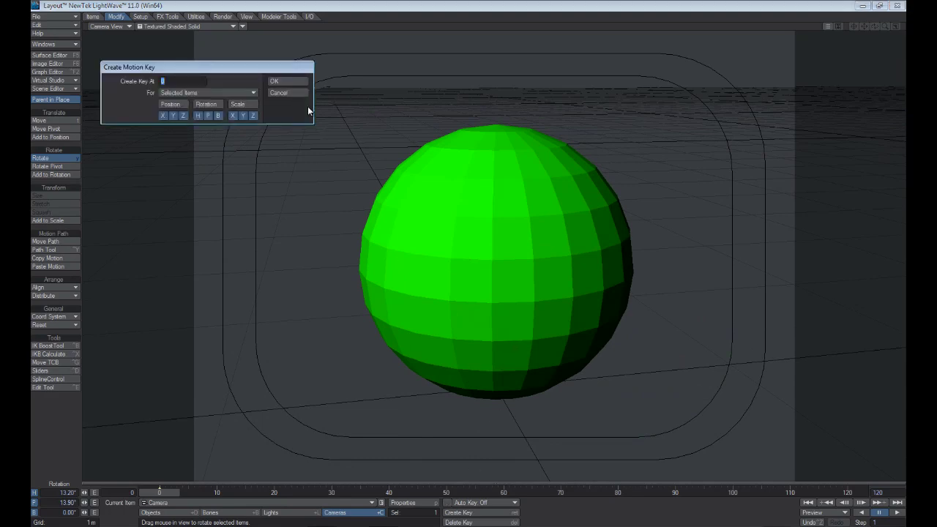
{"action": "left_click", "coordinate": [273, 81]}
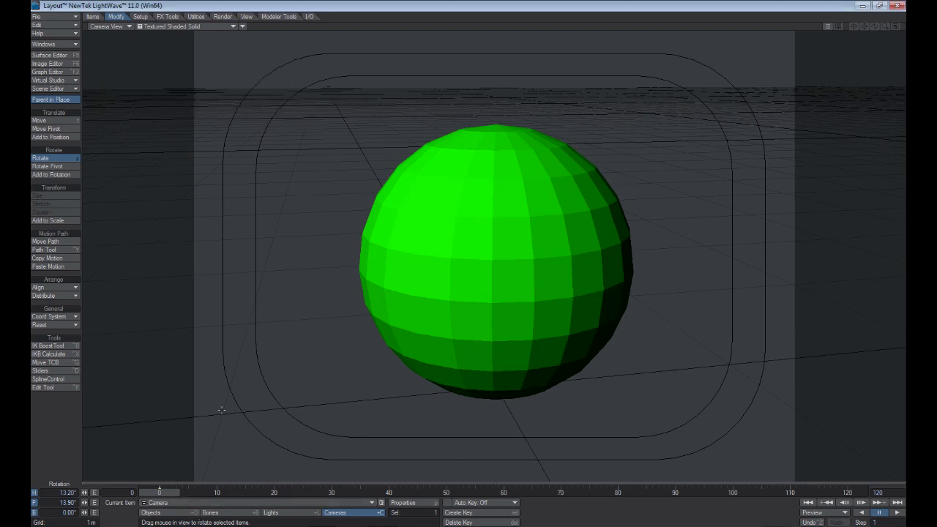
In Render Globals, set the camera resolution preset to HDTV 1280 × 720 (aspect 1.778)
{"action": "left_click", "coordinate": [223, 17]}
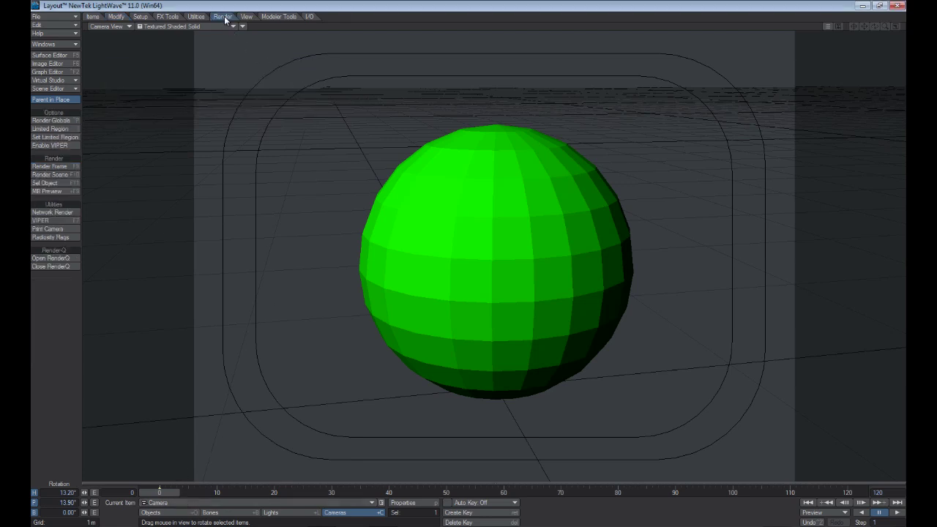
{"action": "left_click", "coordinate": [64, 122]}
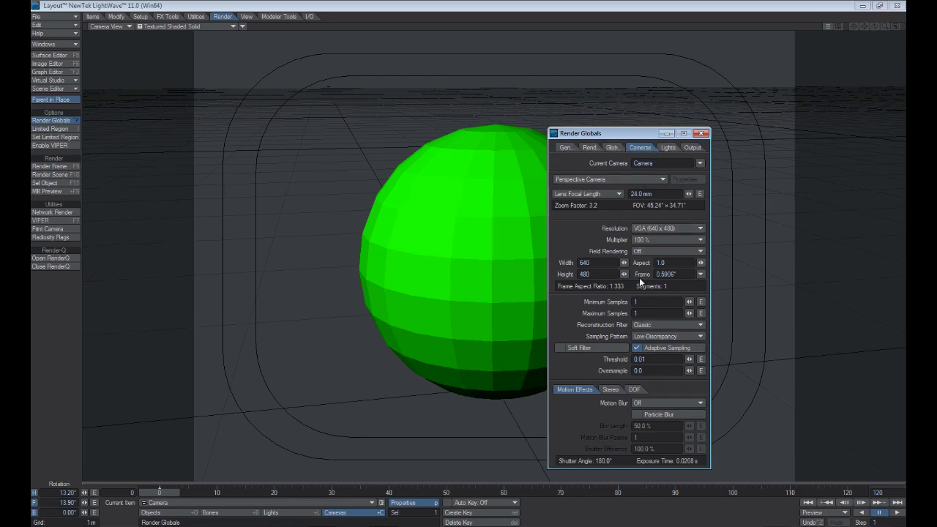
{"action": "left_click", "coordinate": [647, 229]}
{"action": "left_click", "coordinate": [647, 221]}
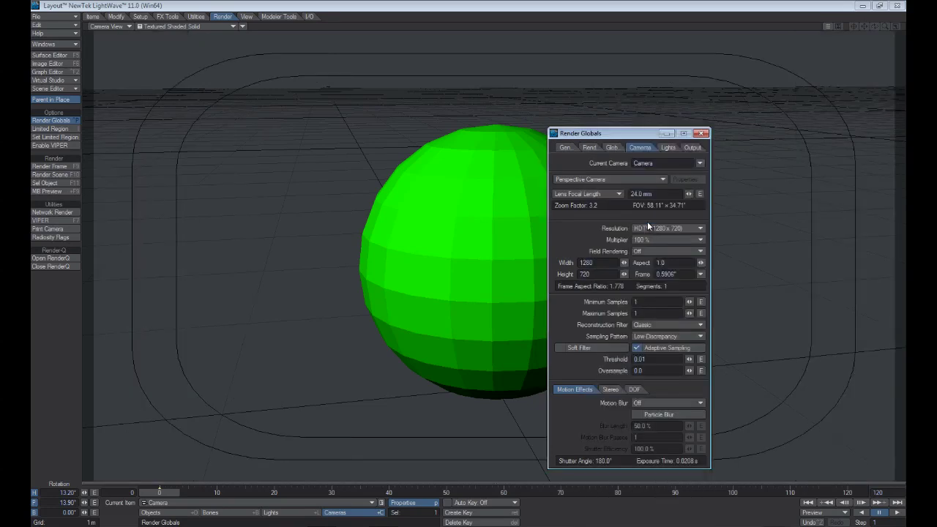
{"action": "left_click", "coordinate": [700, 133]}
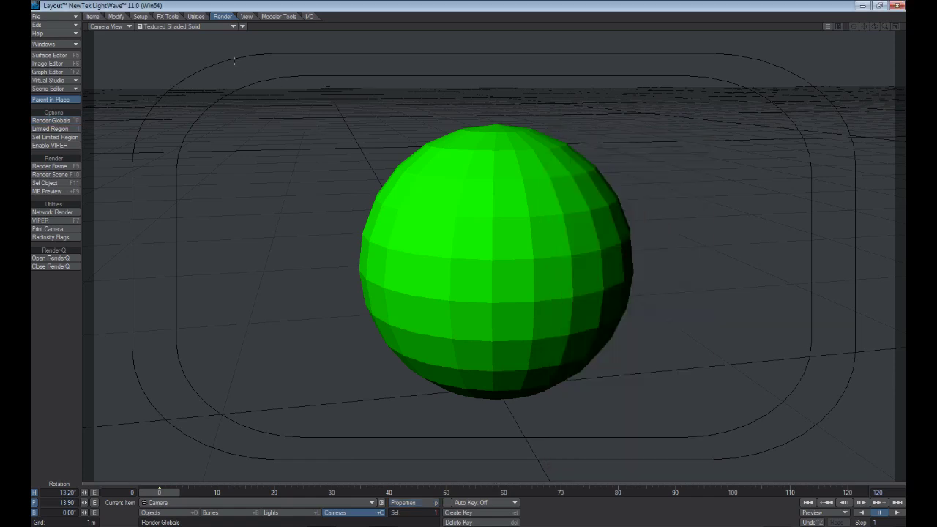
Render frame 0 of the green sphere and view it, leaving the Save RGBA menu unused
{"action": "left_click", "coordinate": [52, 167]}
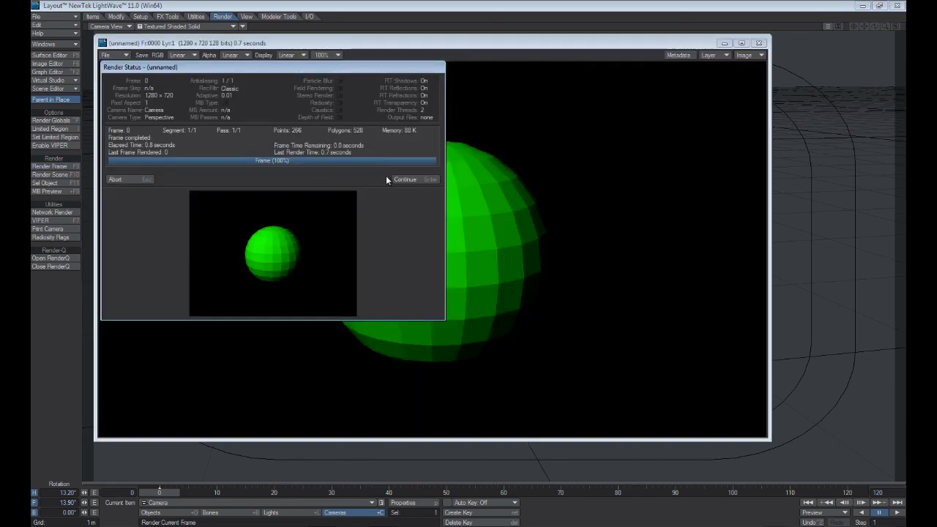
{"action": "left_click", "coordinate": [405, 179]}
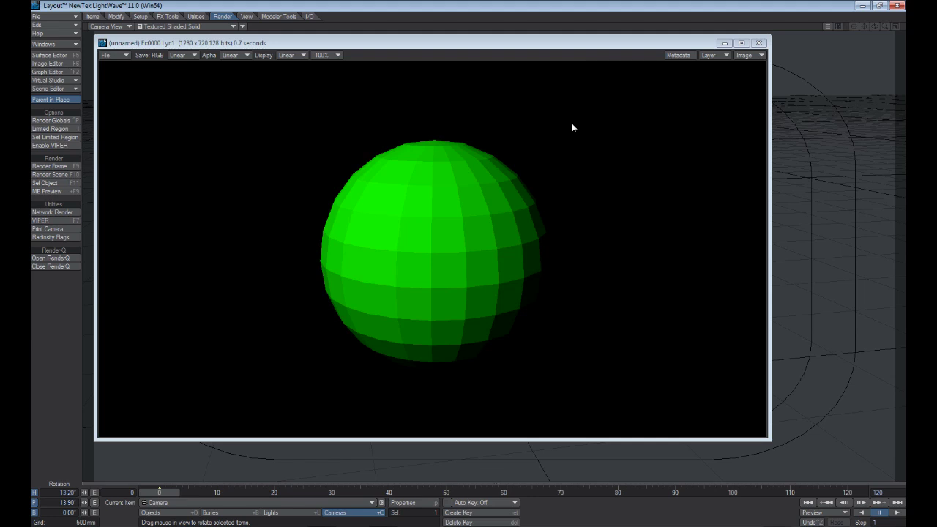
{"action": "left_click", "coordinate": [119, 57]}
{"action": "mouse_move", "coordinate": [115, 59]}
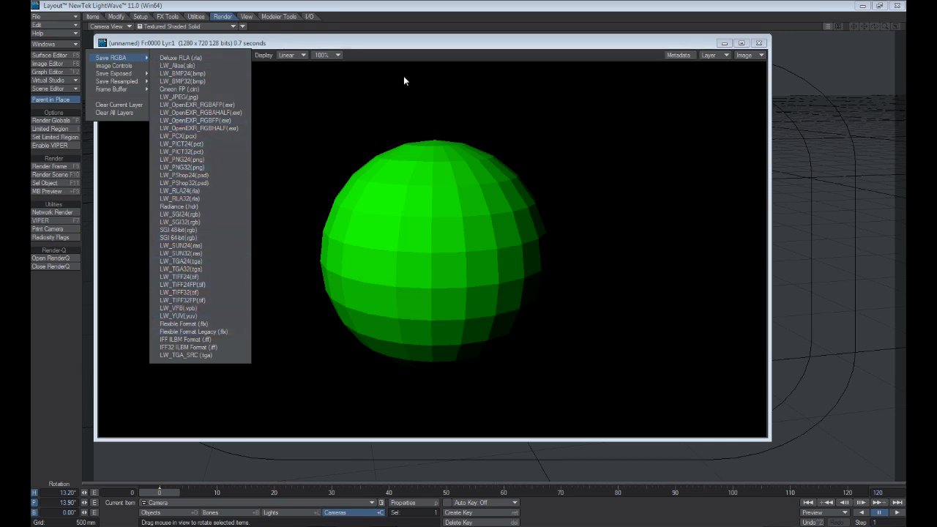
{"action": "left_click", "coordinate": [428, 45]}
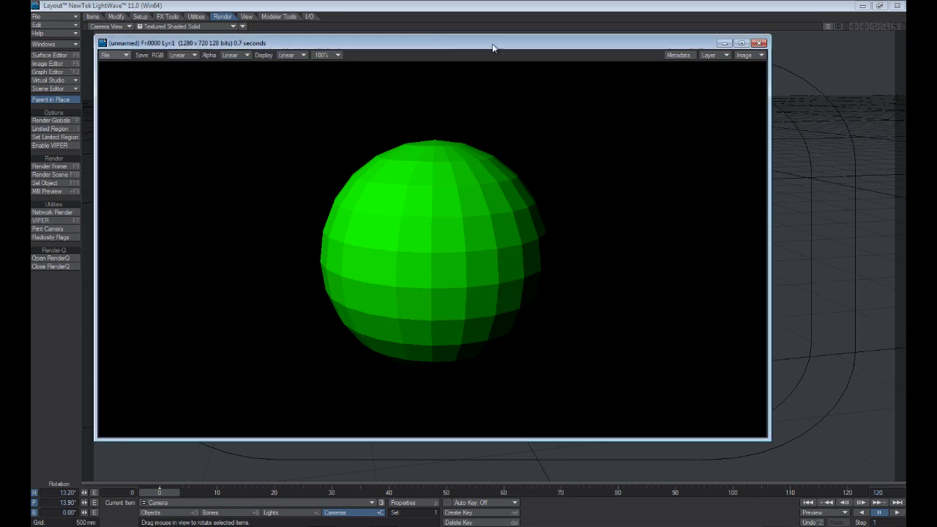